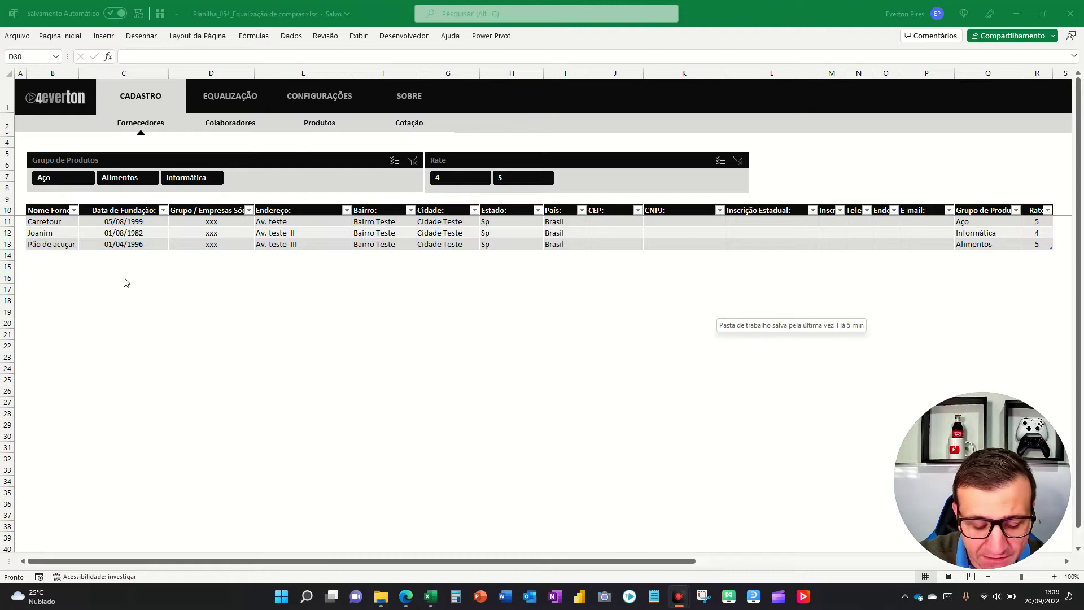
Look through the Equalização, Configurações and Sobre sections of the purchasing workbook and return to the Cadastro section
{"action": "key", "text": "F5"}
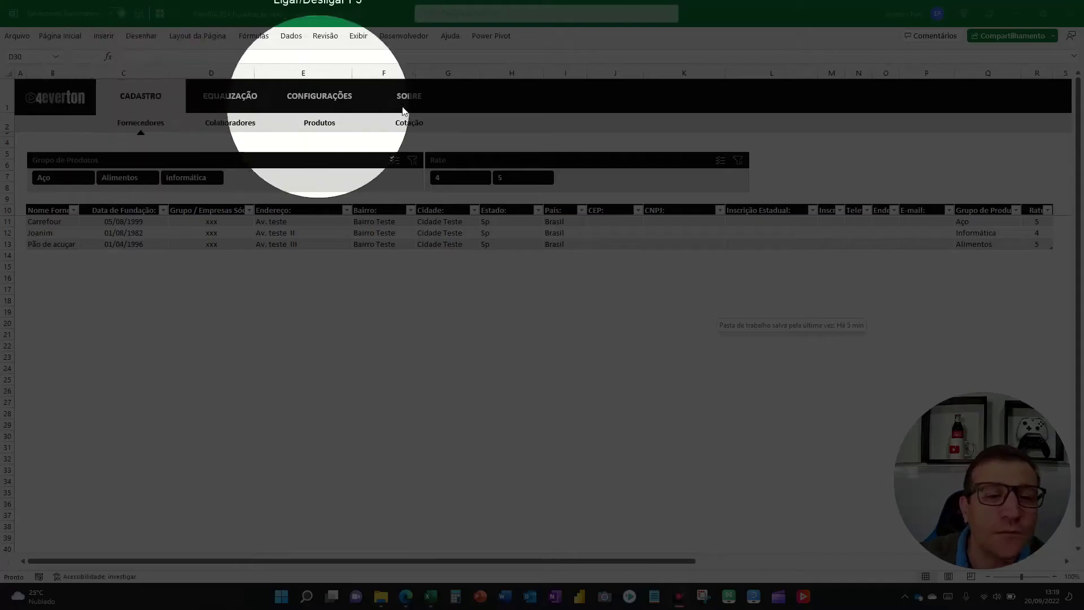
{"action": "key", "text": "F5"}
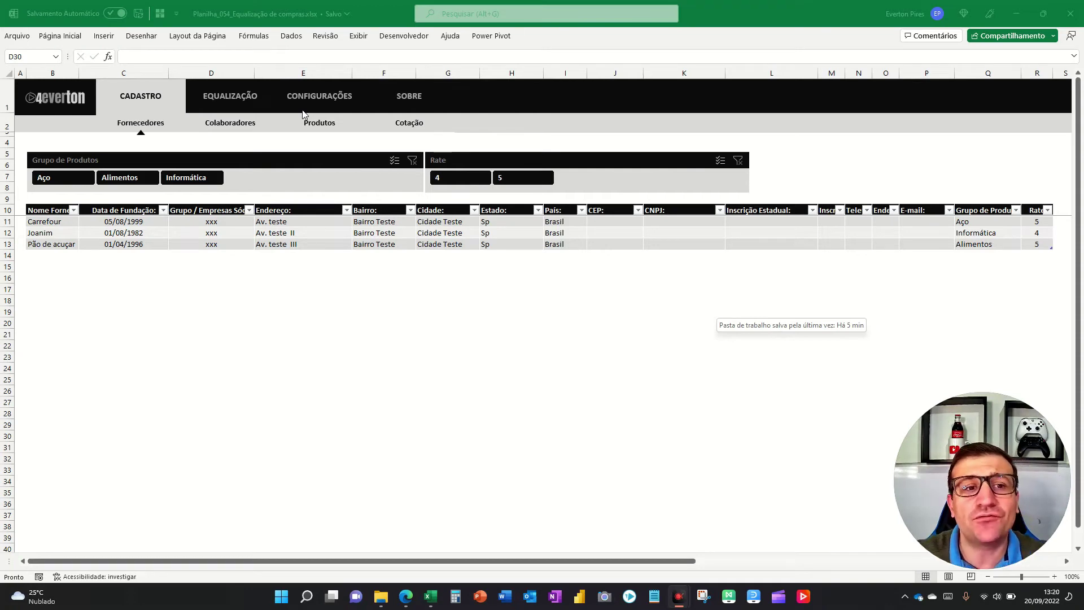
{"action": "left_click", "coordinate": [226, 98]}
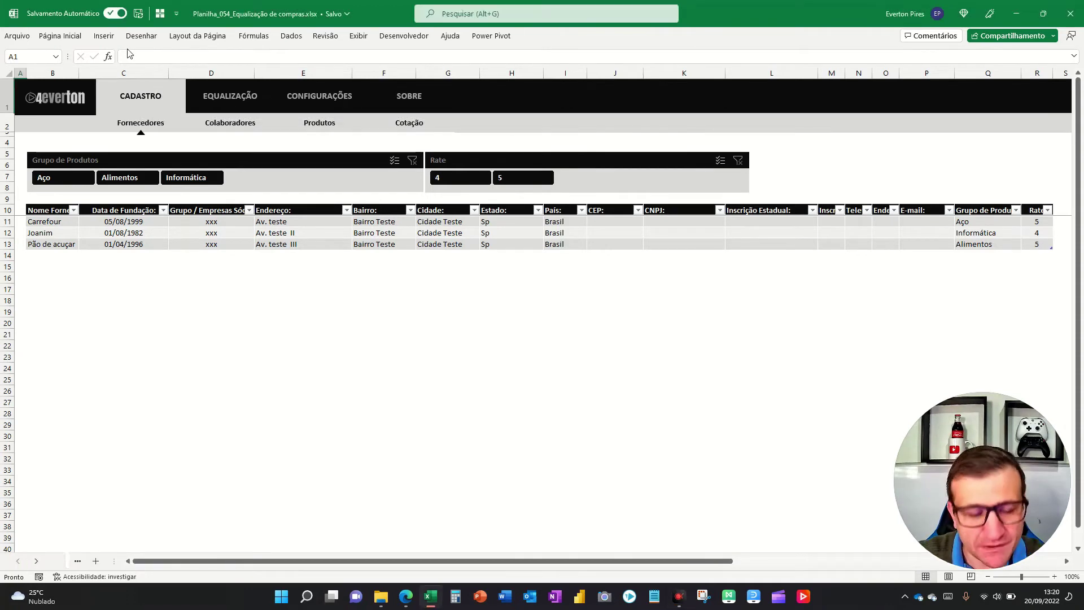
{"action": "key", "text": "F5"}
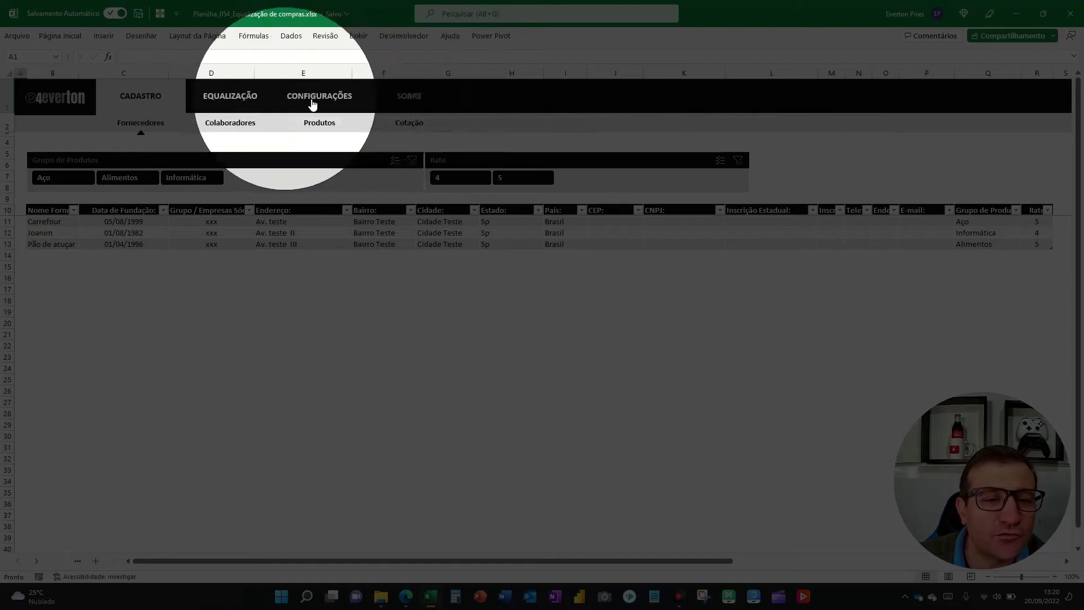
{"action": "key", "text": "F5"}
{"action": "left_click", "coordinate": [225, 101]}
{"action": "left_click", "coordinate": [320, 97]}
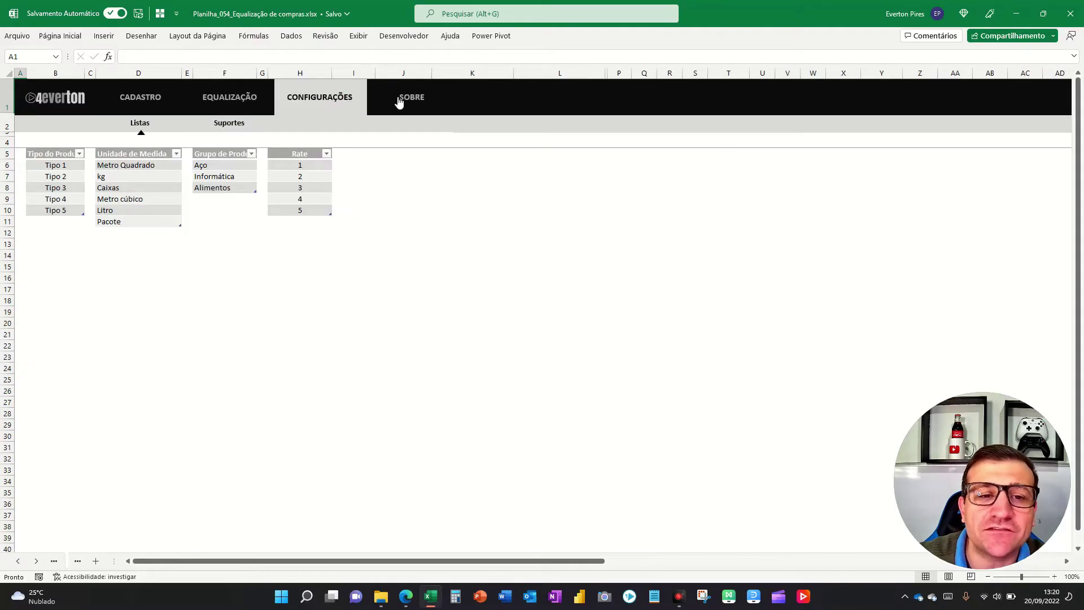
{"action": "left_click", "coordinate": [417, 100]}
{"action": "left_click", "coordinate": [128, 97]}
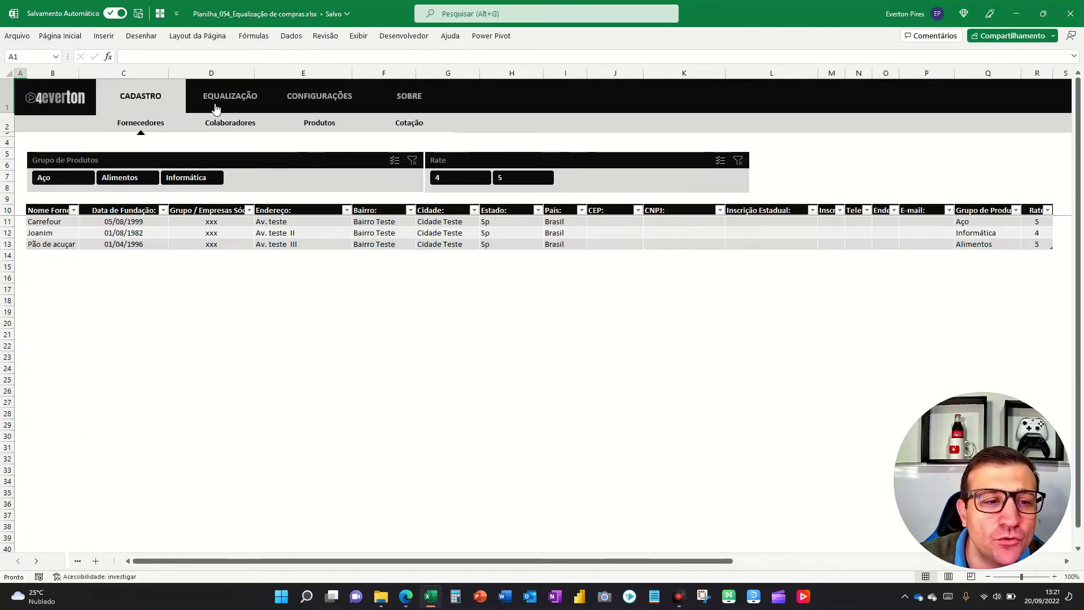
{"action": "left_click", "coordinate": [223, 104]}
{"action": "left_click", "coordinate": [318, 101]}
{"action": "left_click", "coordinate": [156, 100]}
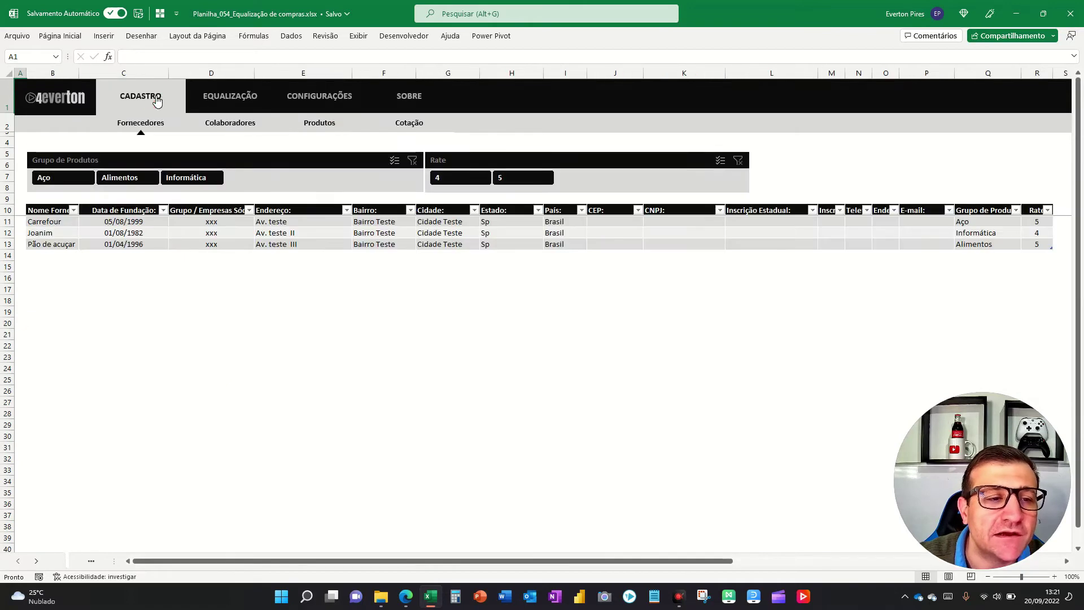
{"action": "key", "text": "ctrl+2"}
{"action": "left_click_drag", "start_coordinate": [100, 84], "coordinate": [193, 122]}
{"action": "mouse_move", "coordinate": [185, 78]}
{"action": "left_mouse_down"}
{"action": "mouse_move", "coordinate": [219, 113]}
{"action": "mouse_move", "coordinate": [272, 116]}
{"action": "left_mouse_up"}
{"action": "left_click_drag", "start_coordinate": [266, 80], "coordinate": [372, 110]}
{"action": "mouse_move", "coordinate": [109, 123]}
{"action": "left_mouse_down"}
{"action": "mouse_move", "coordinate": [122, 135]}
{"action": "mouse_move", "coordinate": [193, 144]}
{"action": "mouse_move", "coordinate": [210, 127]}
{"action": "mouse_move", "coordinate": [263, 137]}
{"action": "mouse_move", "coordinate": [281, 122]}
{"action": "mouse_move", "coordinate": [359, 140]}
{"action": "left_mouse_up"}
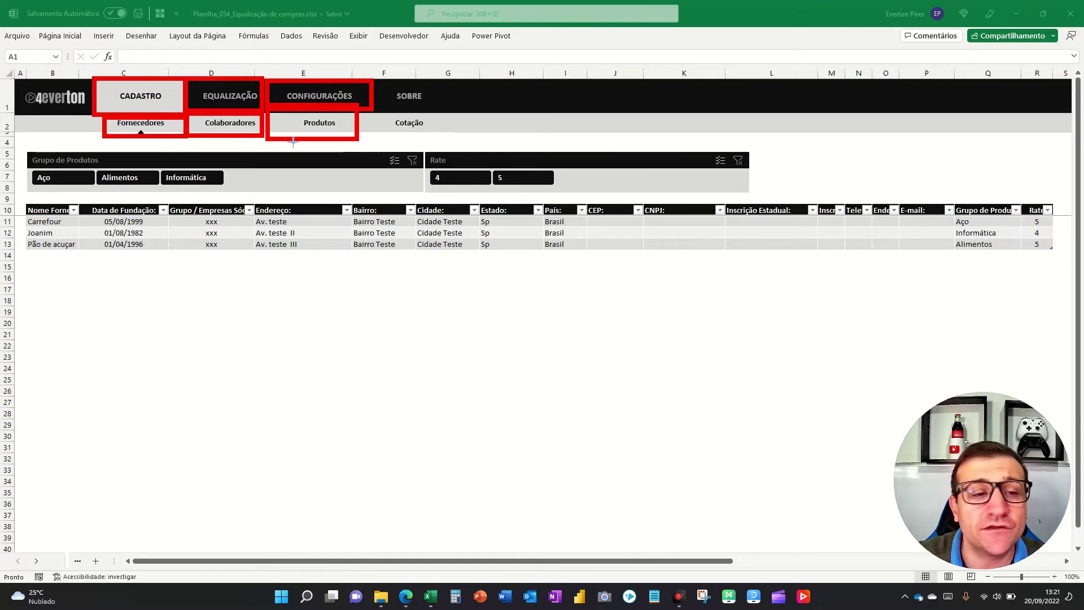
{"action": "left_click_drag", "start_coordinate": [366, 109], "coordinate": [459, 140]}
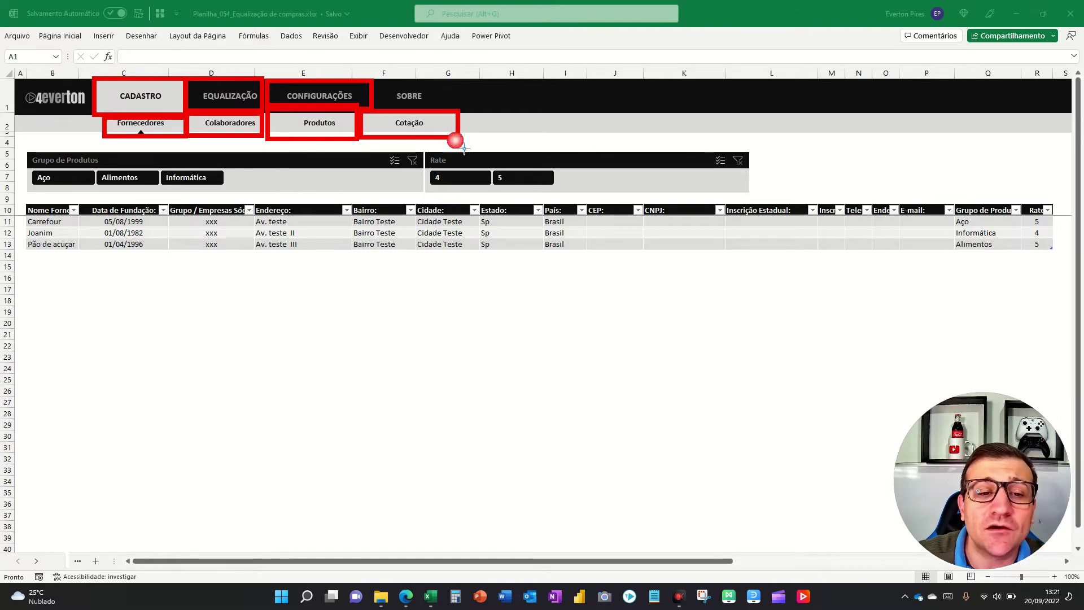
{"action": "key", "text": "Escape"}
View the Colaboradores, Produtos and Cotação pages of the Cadastro section and return to Fornecedores
{"action": "left_click", "coordinate": [230, 120]}
{"action": "left_click", "coordinate": [316, 124]}
{"action": "left_click", "coordinate": [418, 130]}
{"action": "left_click", "coordinate": [144, 123]}
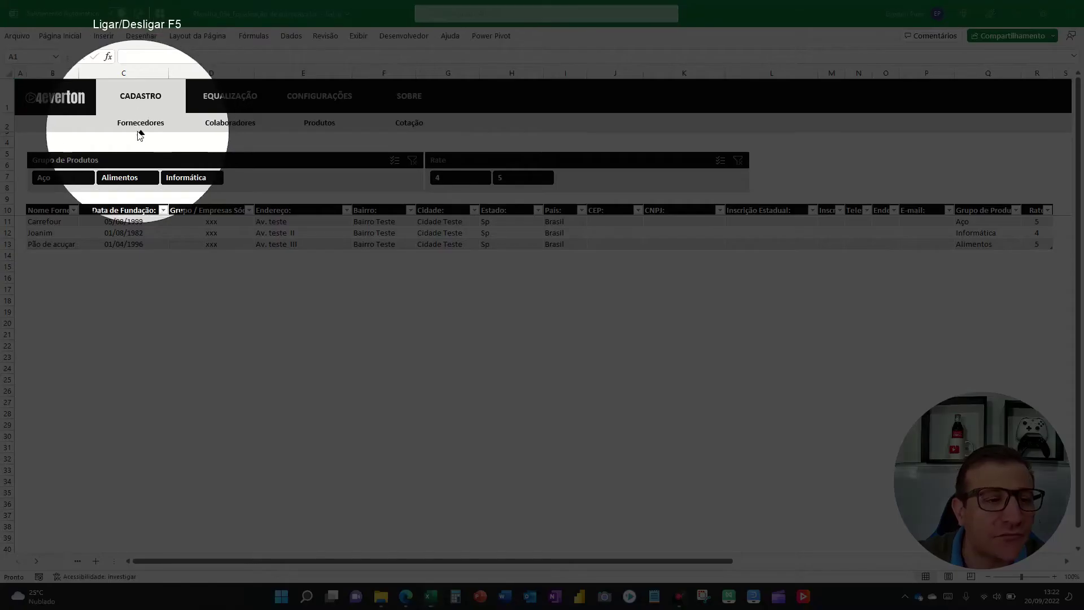
{"action": "key", "text": "F5"}
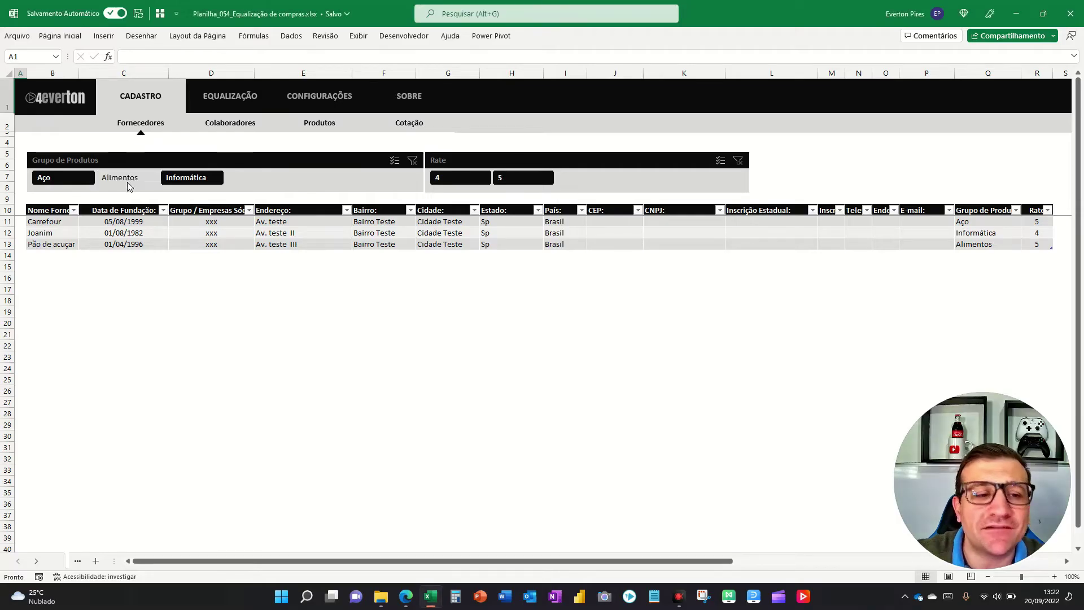
{"action": "key", "text": "F5"}
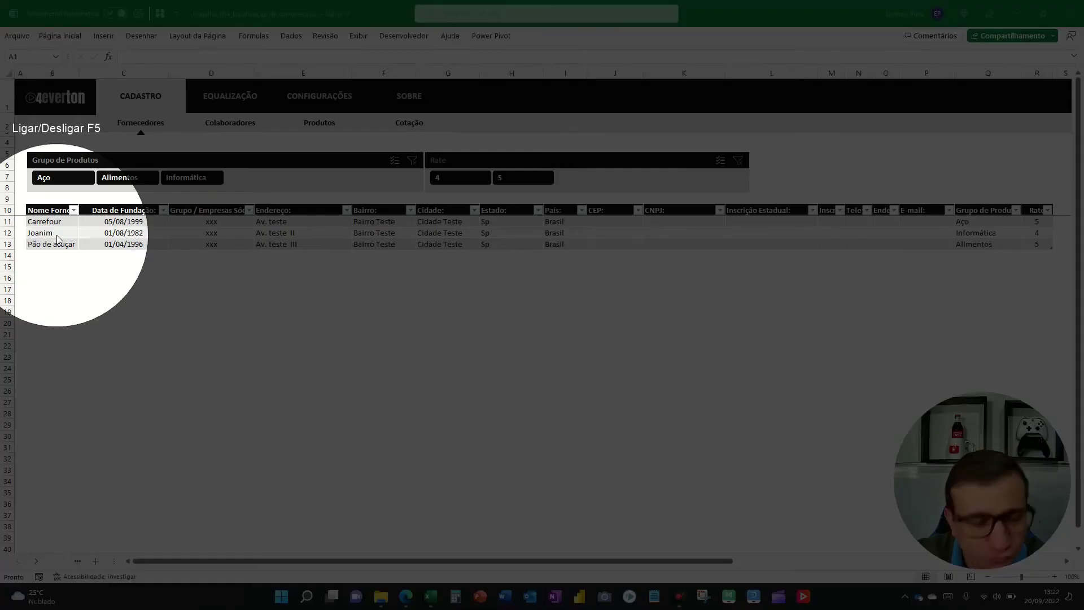
{"action": "key", "text": "F5"}
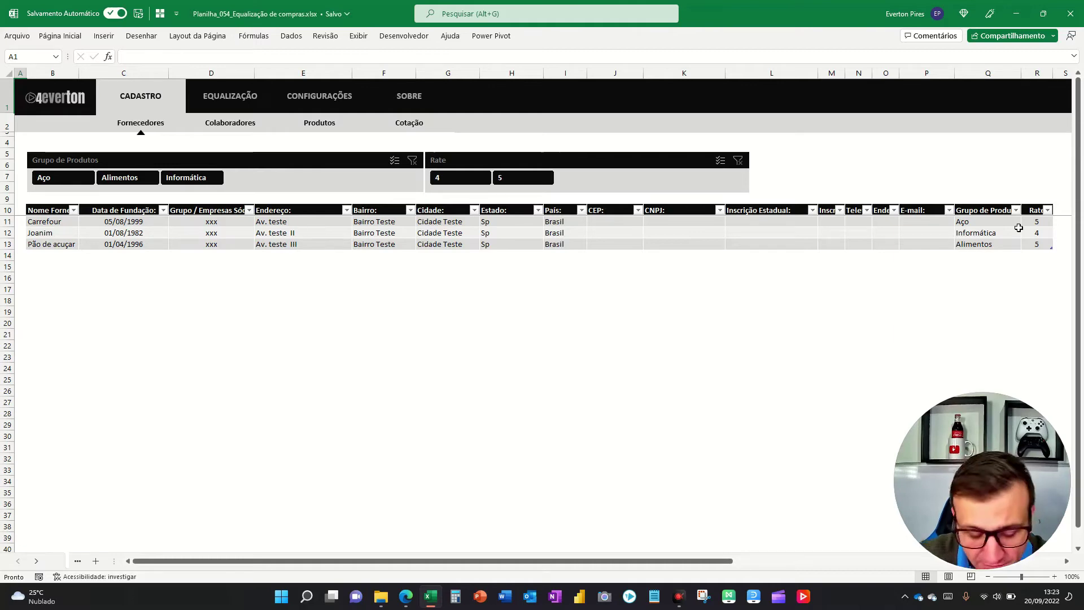
{"action": "key", "text": "F5"}
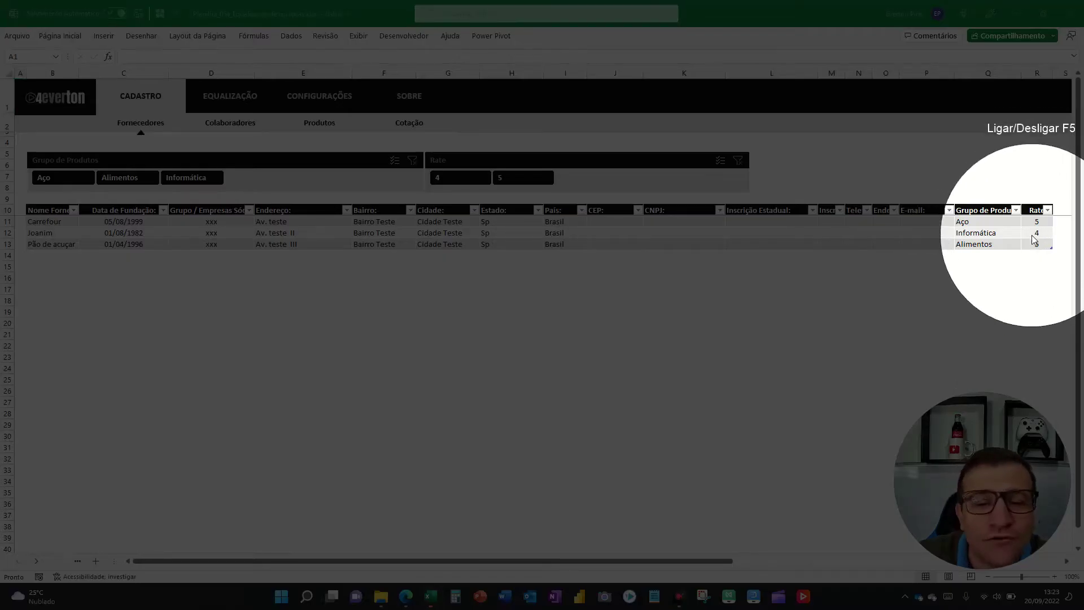
{"action": "key", "text": "F5"}
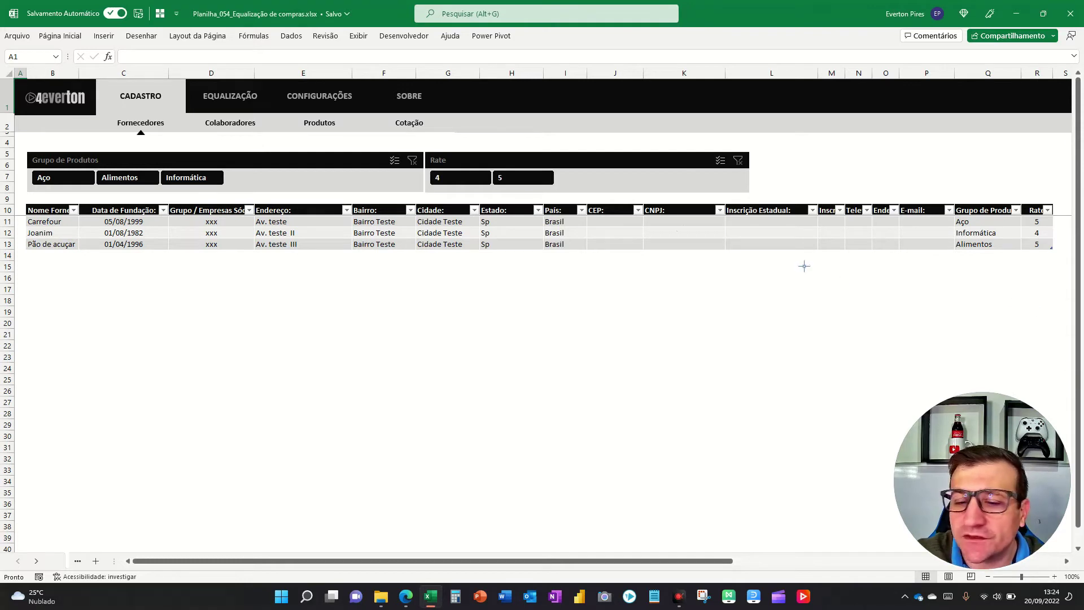
{"action": "mouse_move", "coordinate": [30, 147]}
{"action": "left_mouse_down"}
{"action": "mouse_move", "coordinate": [255, 205]}
{"action": "mouse_move", "coordinate": [433, 204]}
{"action": "left_mouse_up"}
{"action": "mouse_move", "coordinate": [431, 138]}
{"action": "left_mouse_down"}
{"action": "mouse_move", "coordinate": [618, 211]}
{"action": "mouse_move", "coordinate": [769, 210]}
{"action": "left_mouse_up"}
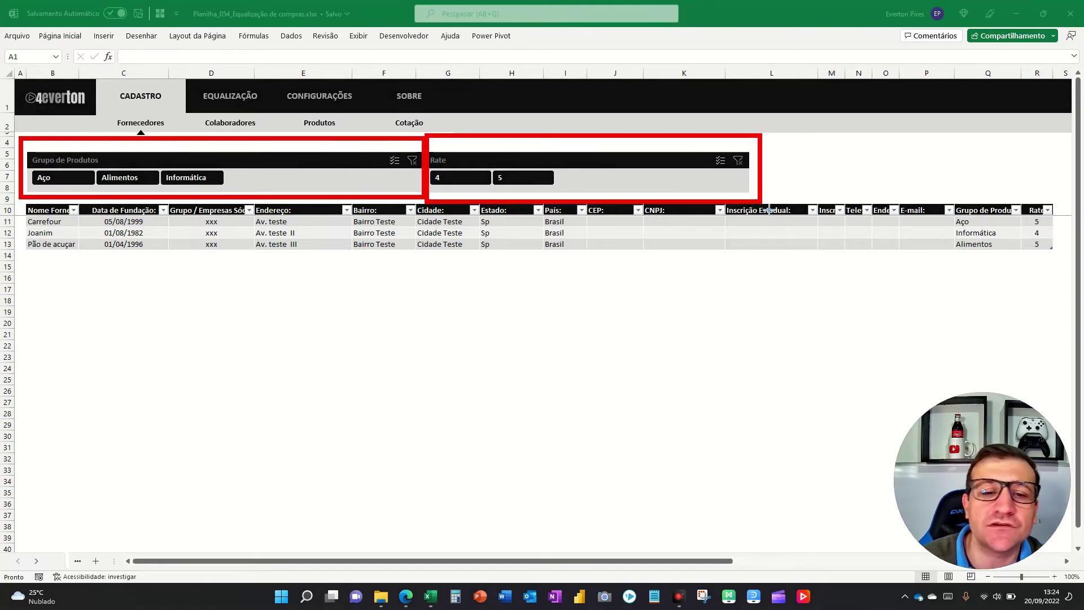
{"action": "key", "text": "Escape"}
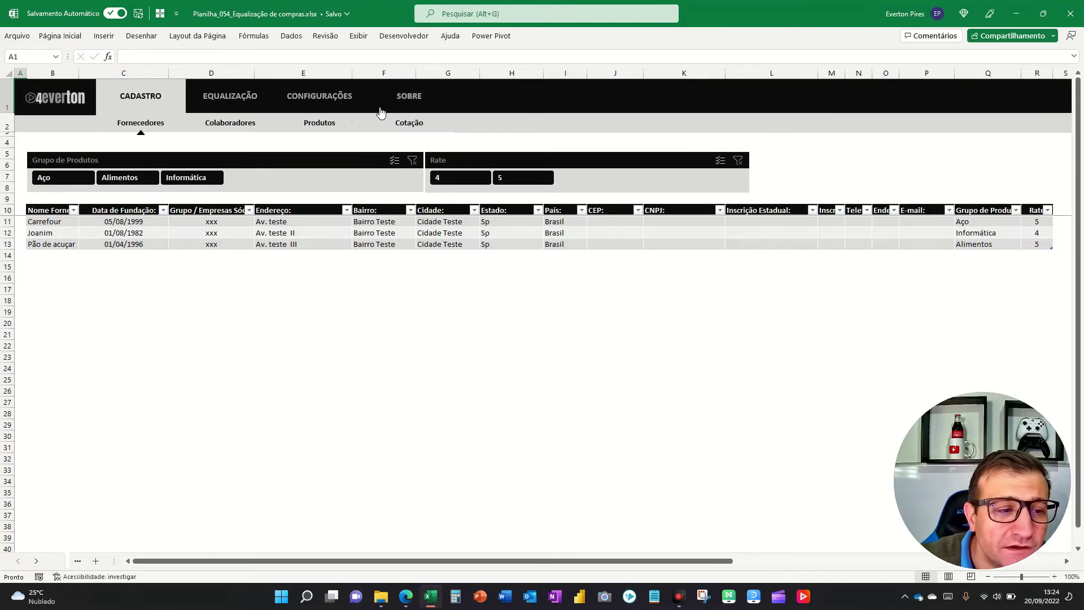
Filter the supplier table to the Informática product group, and clear that filter again
{"action": "key", "text": "F5"}
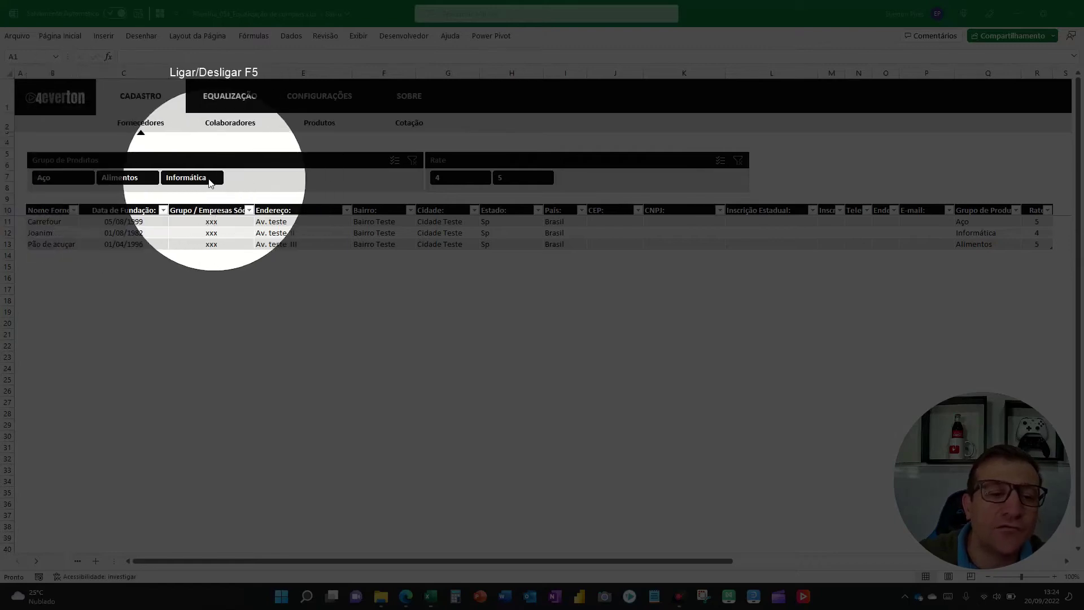
{"action": "key", "text": "F5"}
{"action": "left_click", "coordinate": [191, 179]}
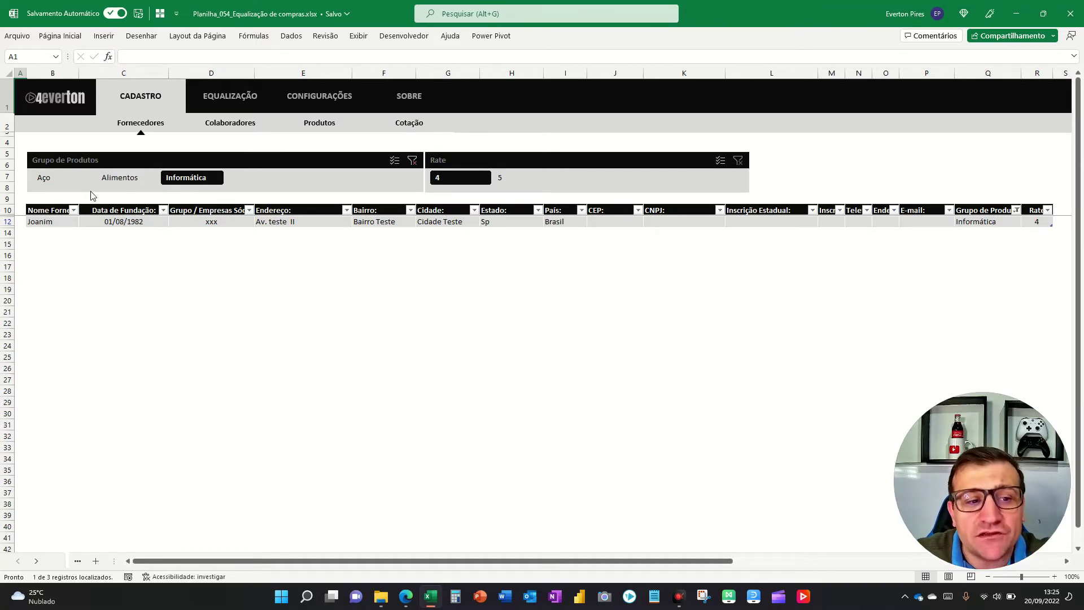
{"action": "left_click", "coordinate": [413, 161]}
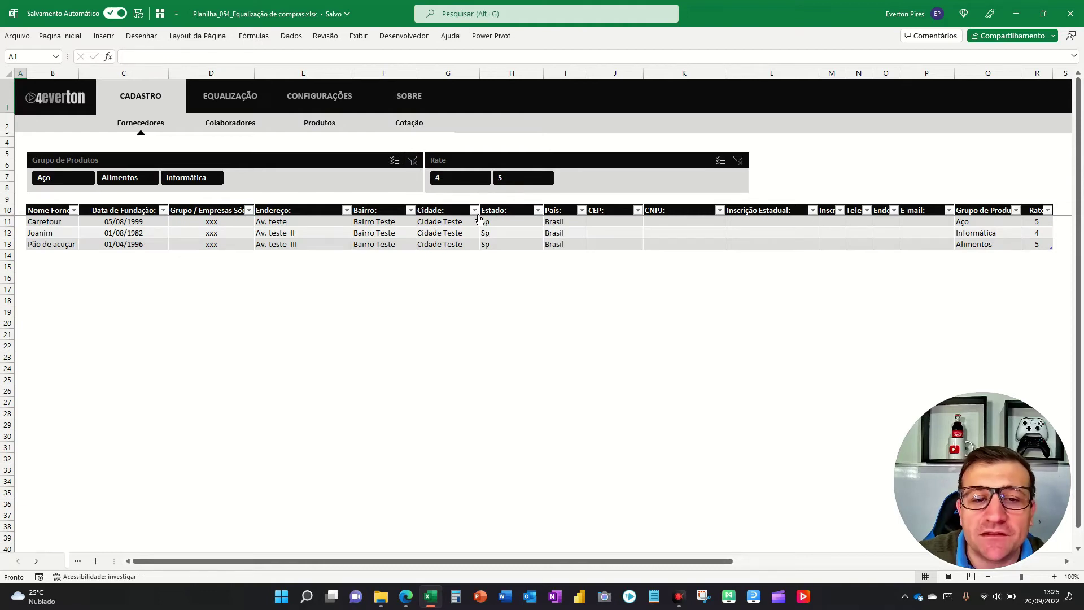
Filter the supplier table to suppliers with a Rate of 5, and clear the Rate filter again
{"action": "key", "text": "F5"}
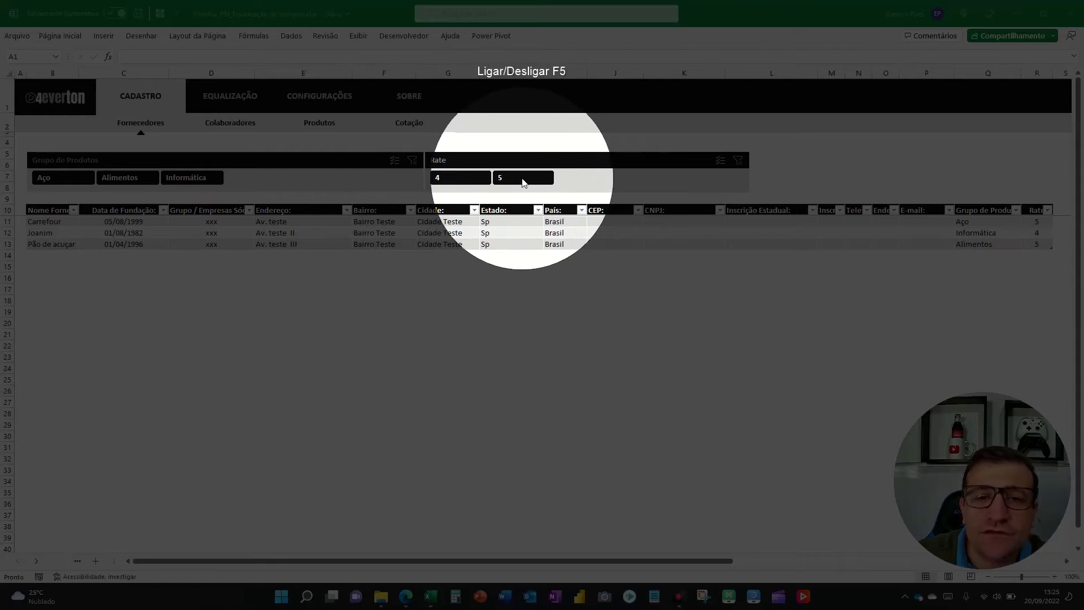
{"action": "key", "text": "F5"}
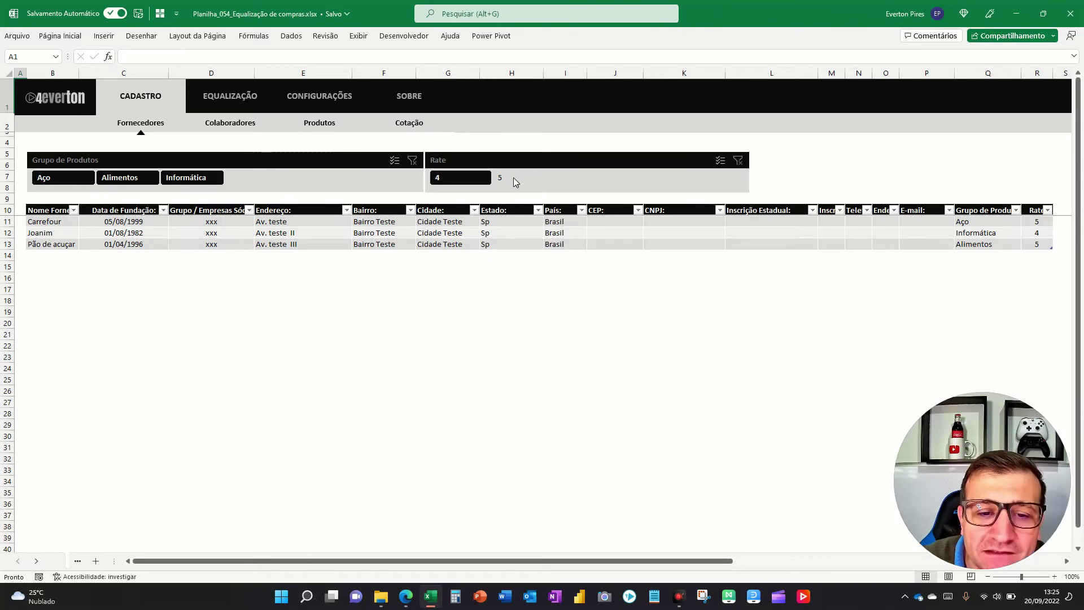
{"action": "left_click", "coordinate": [515, 181]}
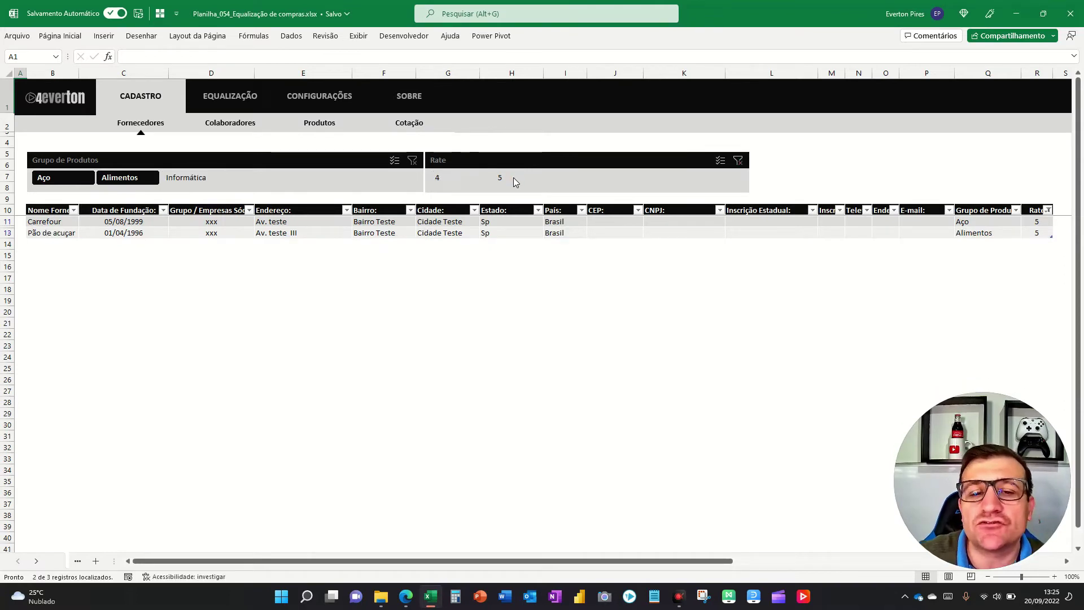
{"action": "left_click", "coordinate": [739, 163]}
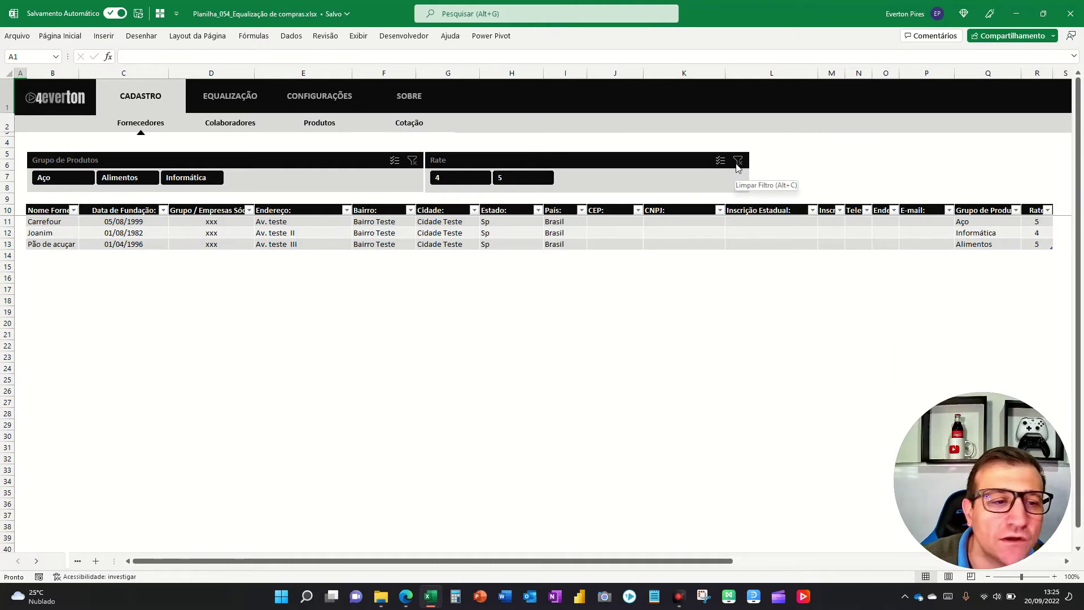
Open the Colaboradores register and add a row with the collaborator's full name, the role Comprador, e-mail and phone number
{"action": "left_click", "coordinate": [228, 128]}
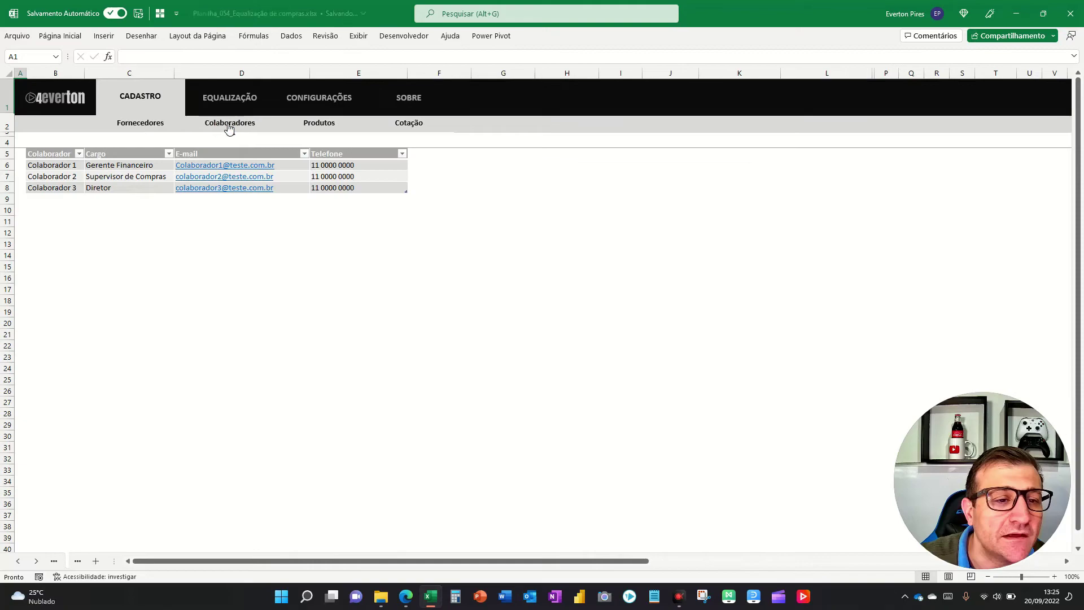
{"action": "key", "text": "F5"}
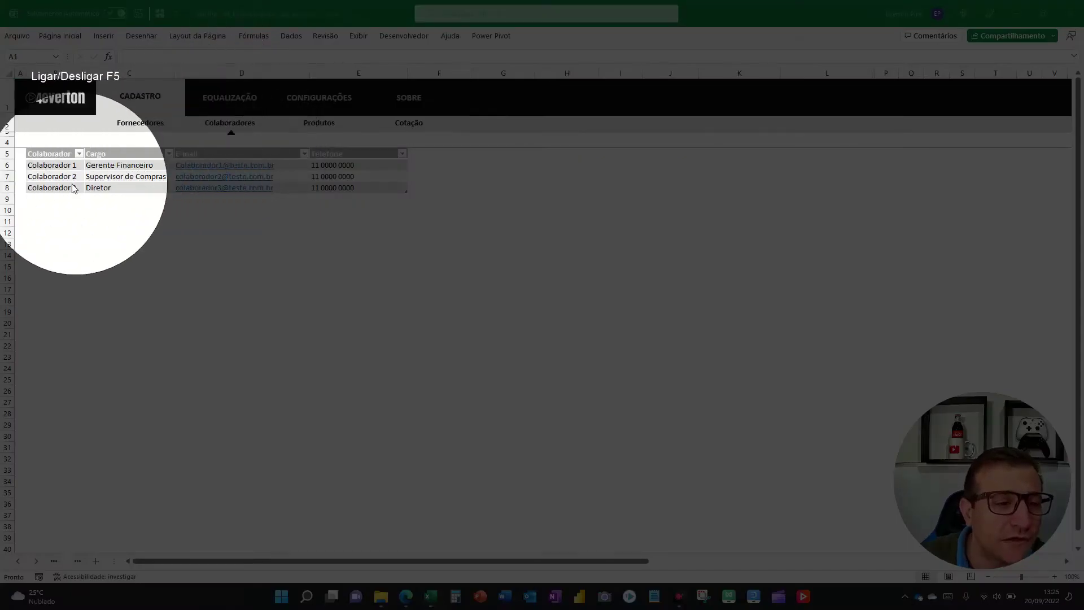
{"action": "key", "text": "F5"}
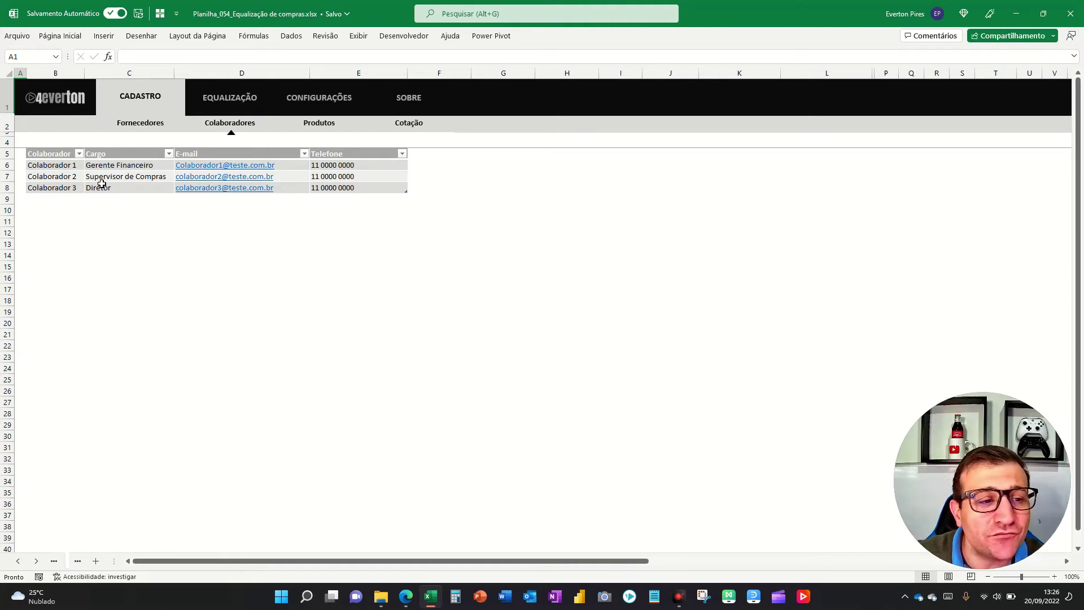
{"action": "key", "text": "F5"}
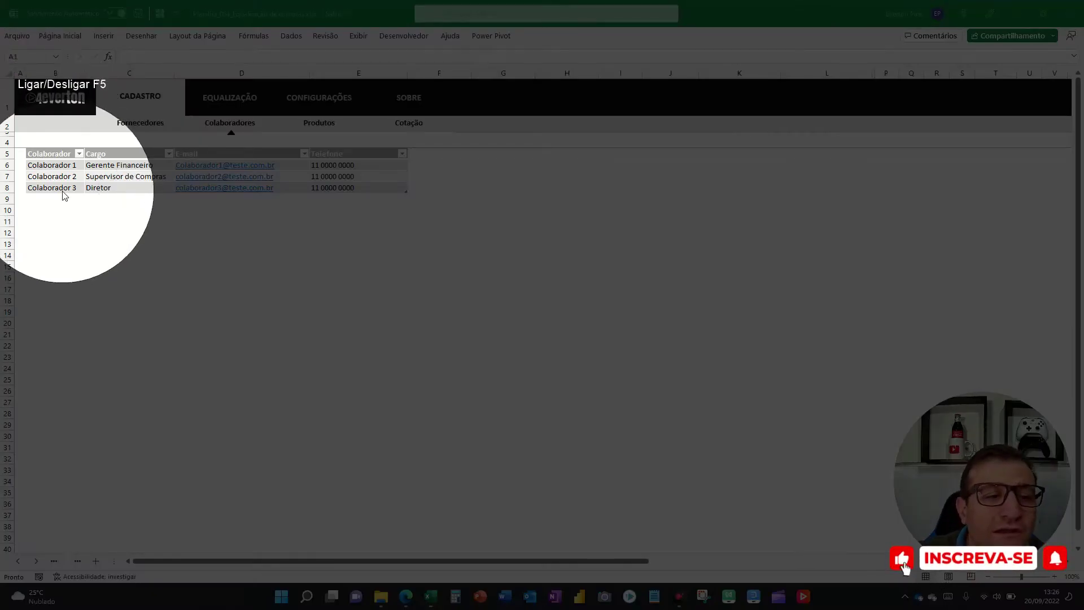
{"action": "key", "text": "F5"}
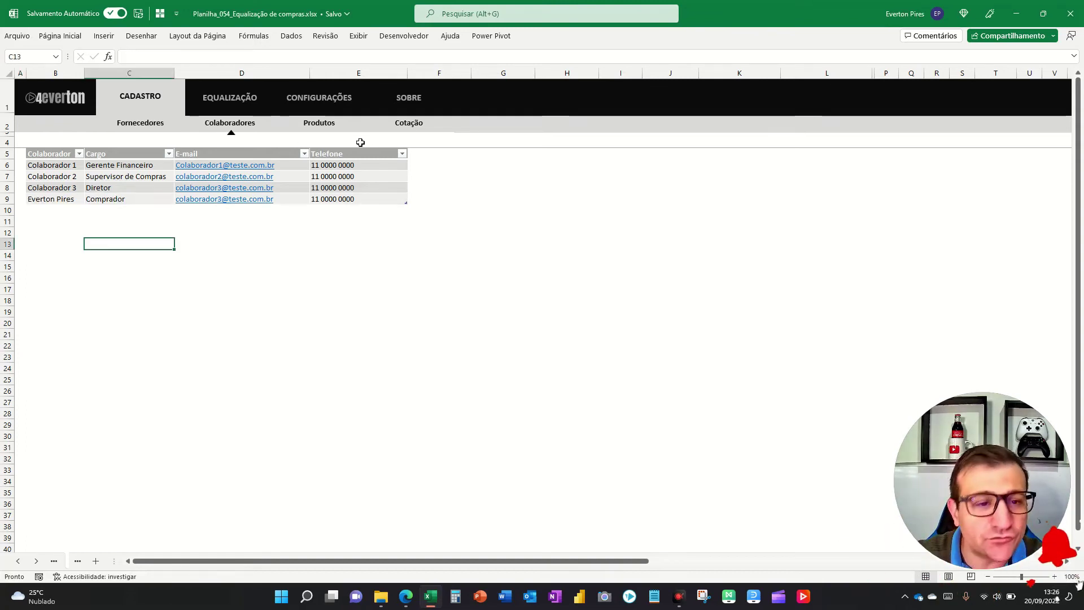
{"action": "key", "text": "F5"}
Open the Produtos register and select the Unidade de Medida cell of the Arroz tipo A product
{"action": "left_click", "coordinate": [320, 124]}
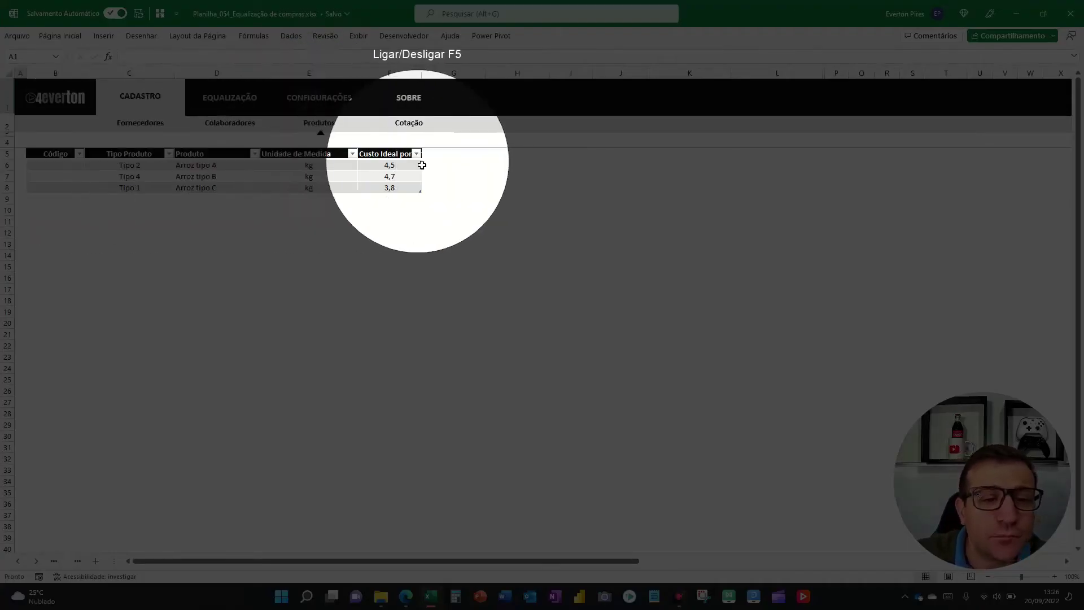
{"action": "key", "text": "F5"}
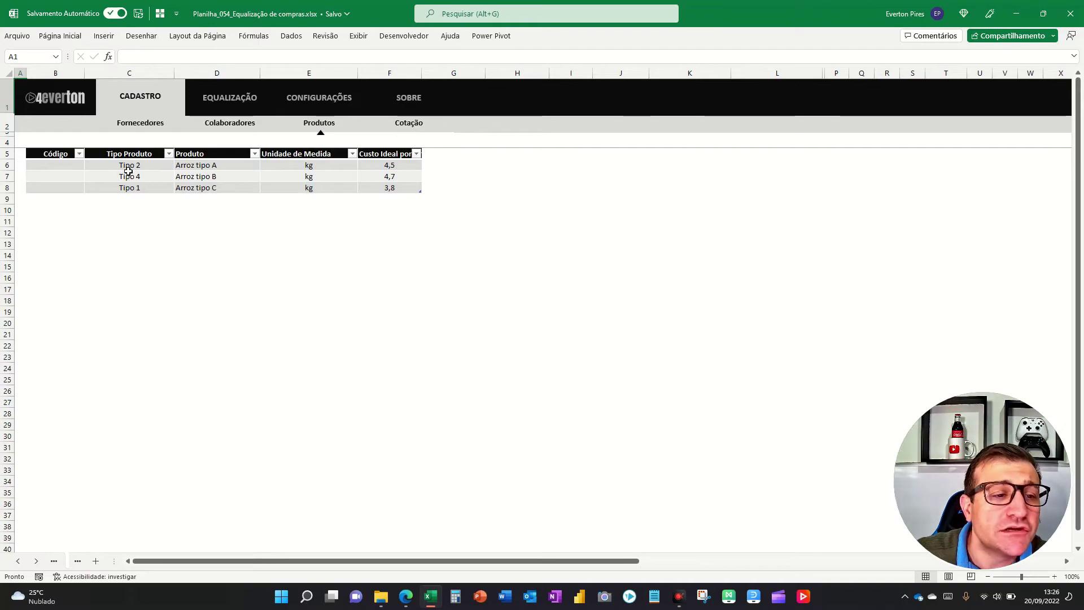
{"action": "key", "text": "F5"}
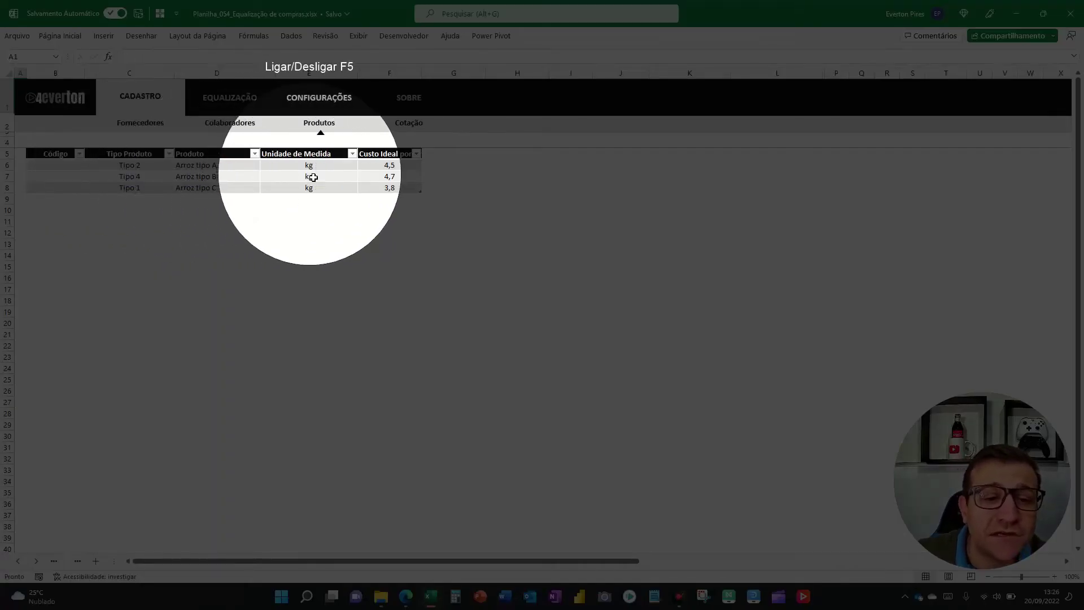
{"action": "key", "text": "F5"}
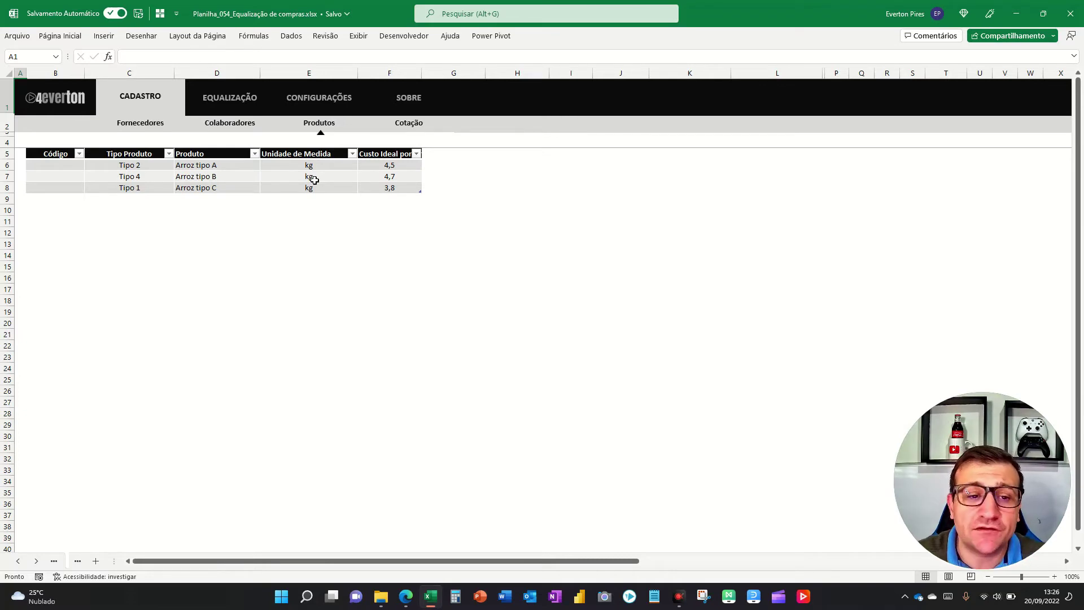
{"action": "left_click", "coordinate": [324, 165]}
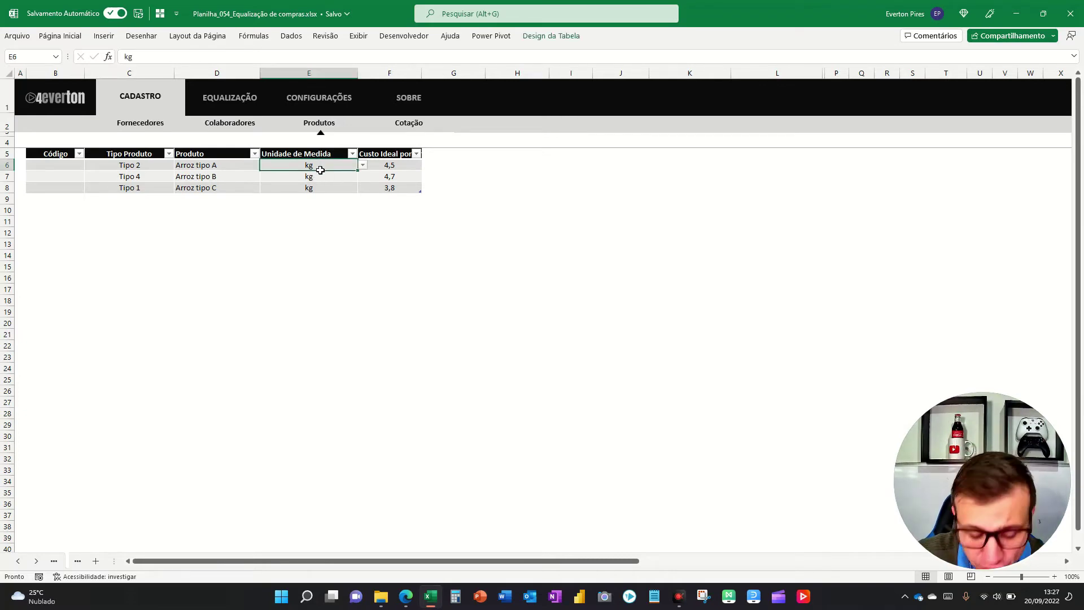
{"action": "key", "text": "F5"}
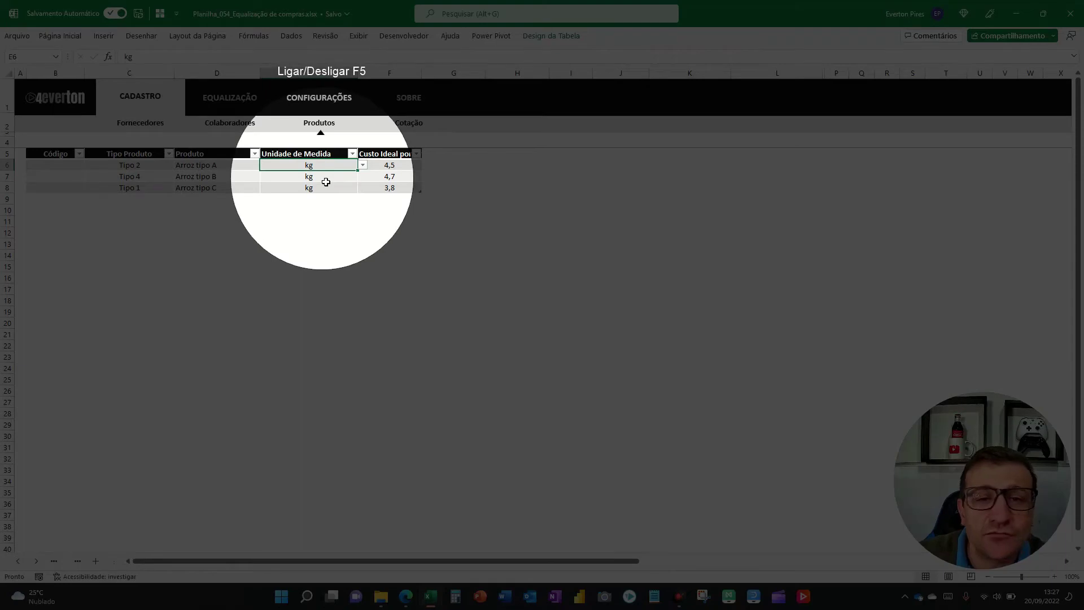
Examine the Custo Ideal values of the three rice products in the Produtos register
{"action": "key", "text": "F5"}
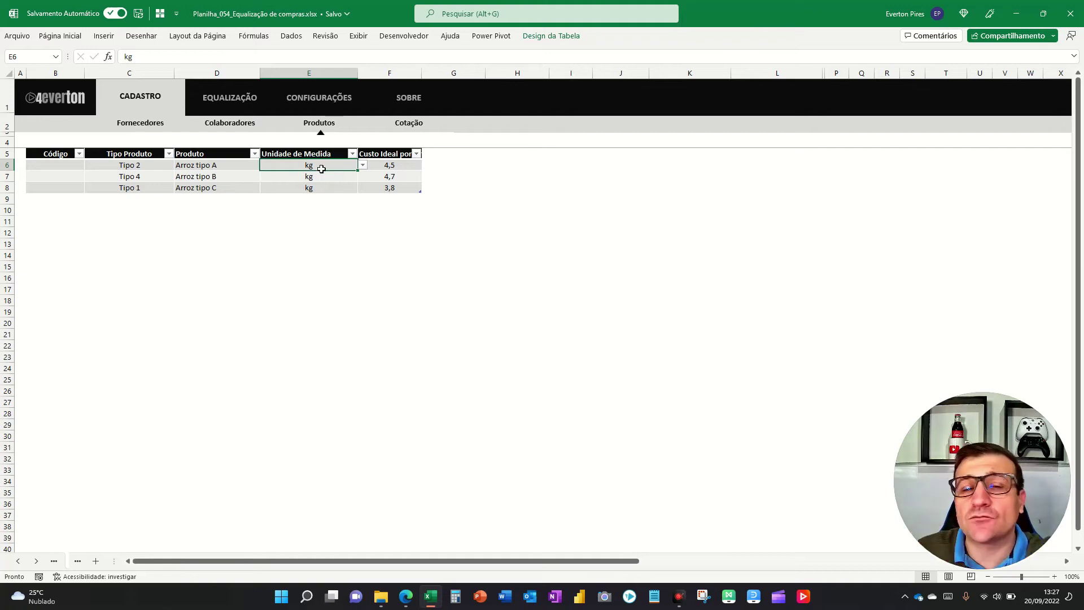
{"action": "left_click", "coordinate": [379, 167]}
{"action": "key", "text": "Down"}
{"action": "key", "text": "Down"}
{"action": "key", "text": "F5"}
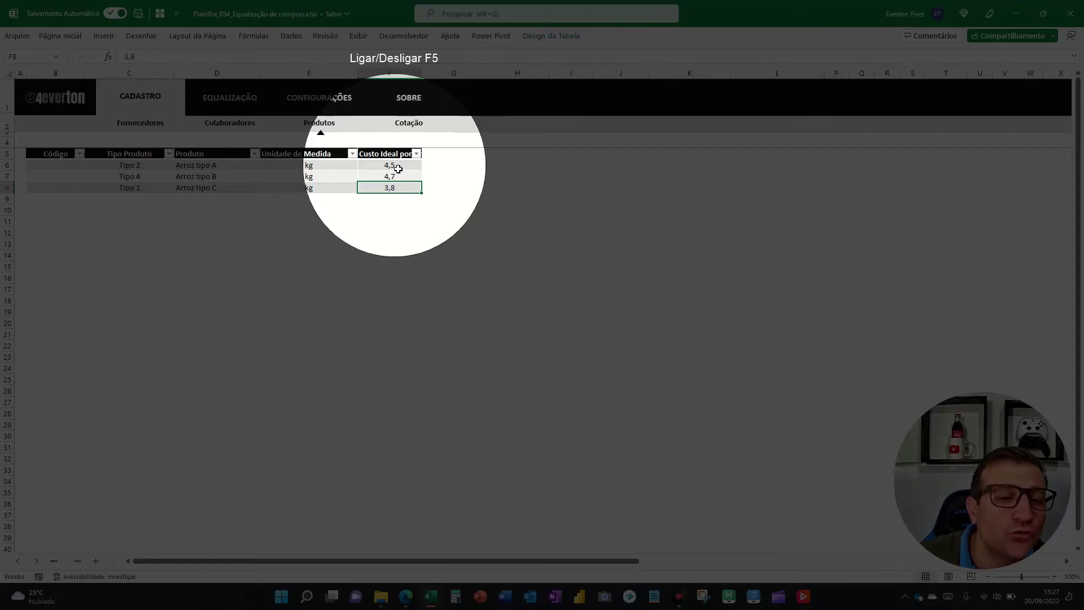
{"action": "key", "text": "F5"}
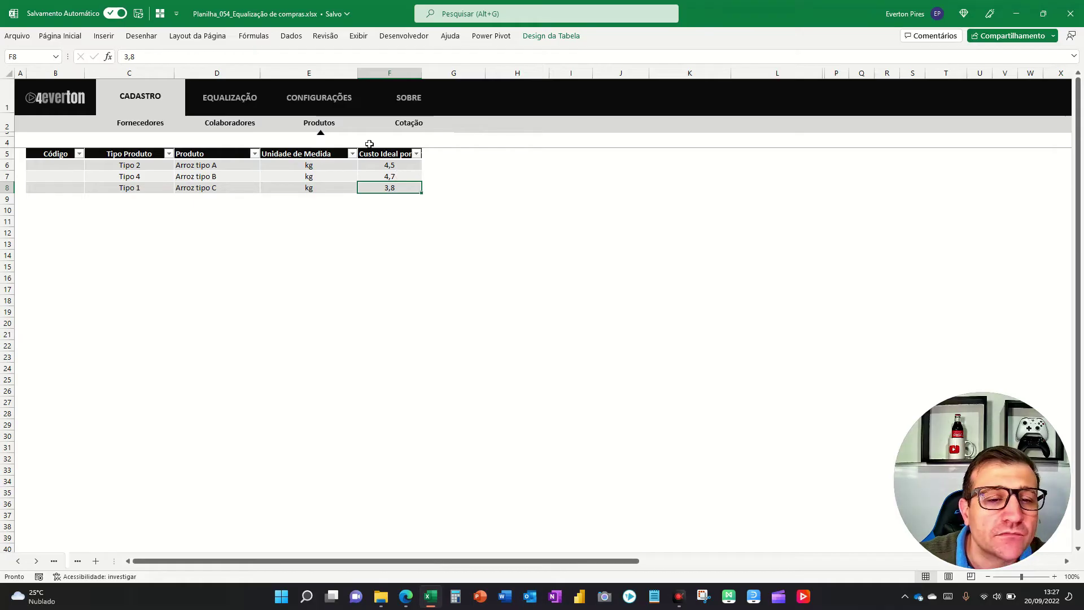
Open the Cotação register of the Cadastro section
{"action": "key", "text": "F5"}
{"action": "left_click", "coordinate": [395, 129]}
{"action": "key", "text": "F5"}
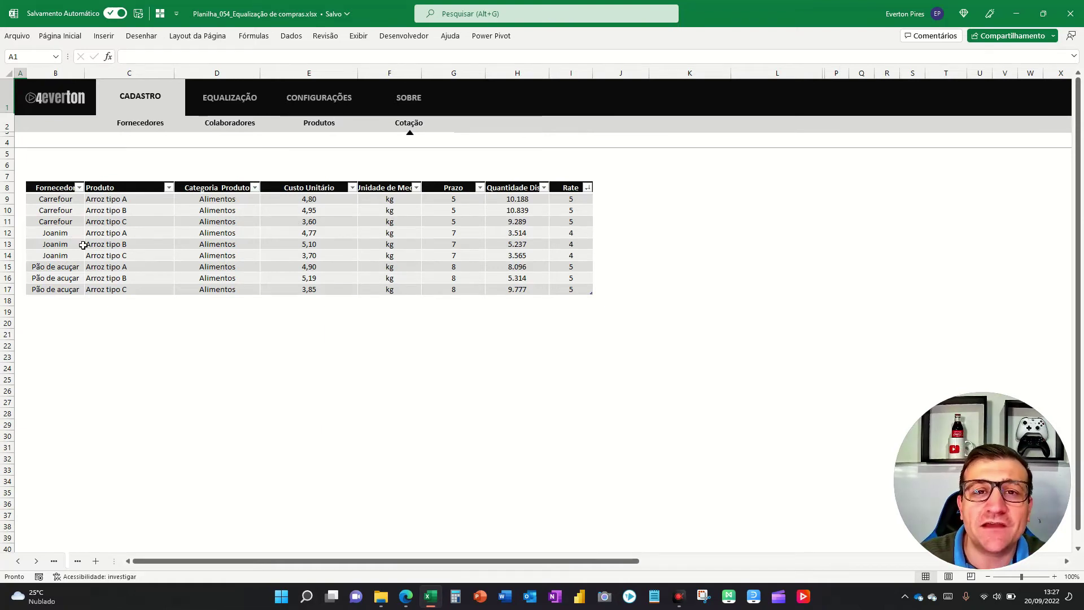
{"action": "key", "text": "F5"}
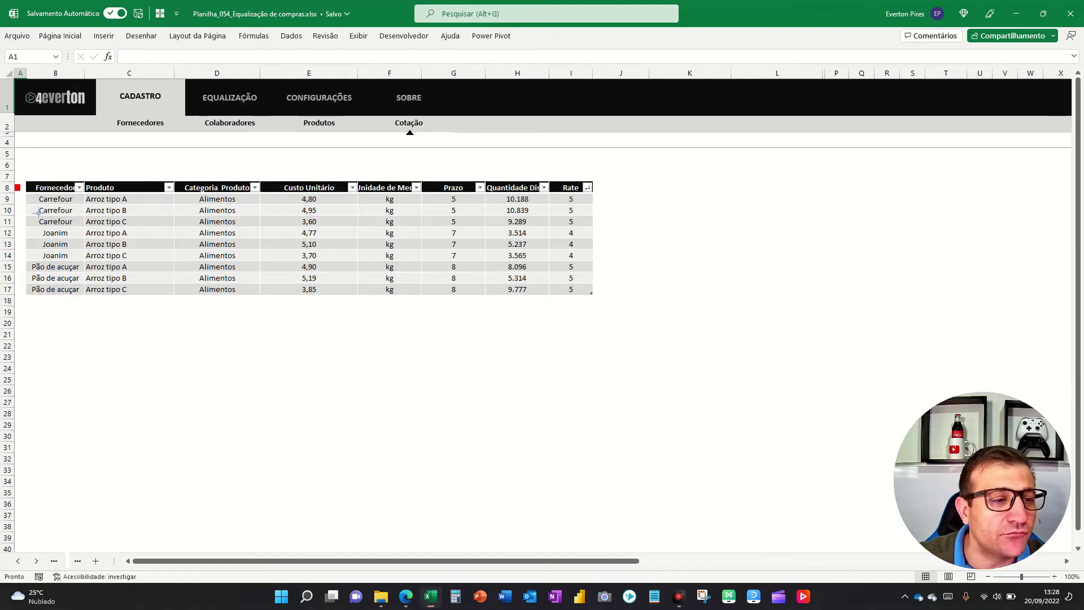
Examine the quotation rows of Carrefour, Joanim and Pão de açúcar, including product category, unit cost, unit of measure and Prazo
{"action": "left_click_drag", "start_coordinate": [17, 185], "coordinate": [86, 228]}
{"action": "left_click_drag", "start_coordinate": [18, 225], "coordinate": [87, 260]}
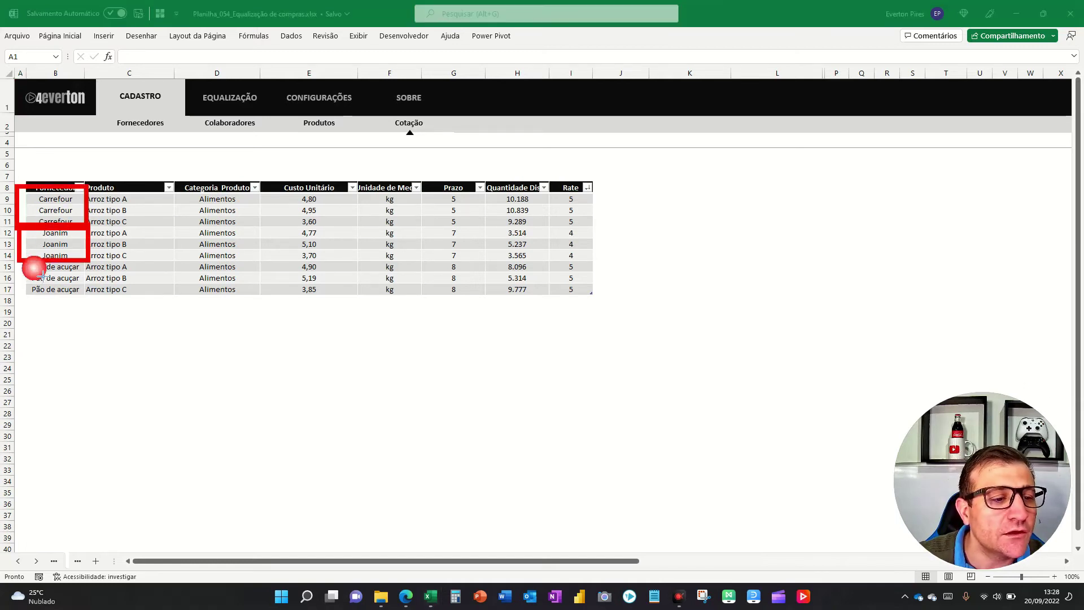
{"action": "left_click_drag", "start_coordinate": [18, 262], "coordinate": [88, 299]}
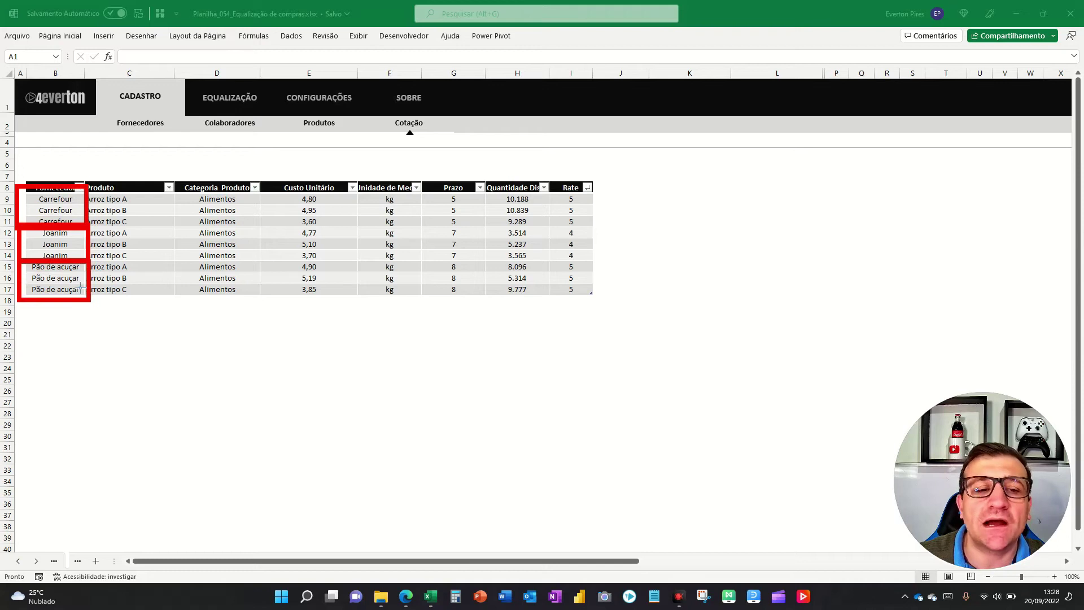
{"action": "key", "text": "Escape"}
{"action": "key", "text": "F9"}
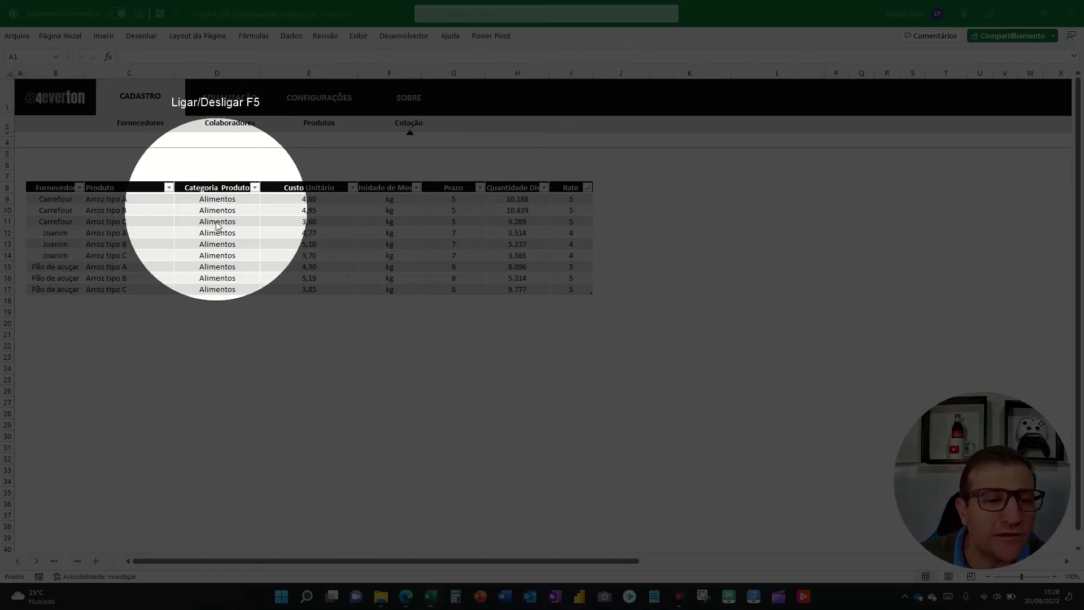
{"action": "key", "text": "F9"}
{"action": "key", "text": "F9"}
{"action": "key", "text": "F9"}
{"action": "key", "text": "F5"}
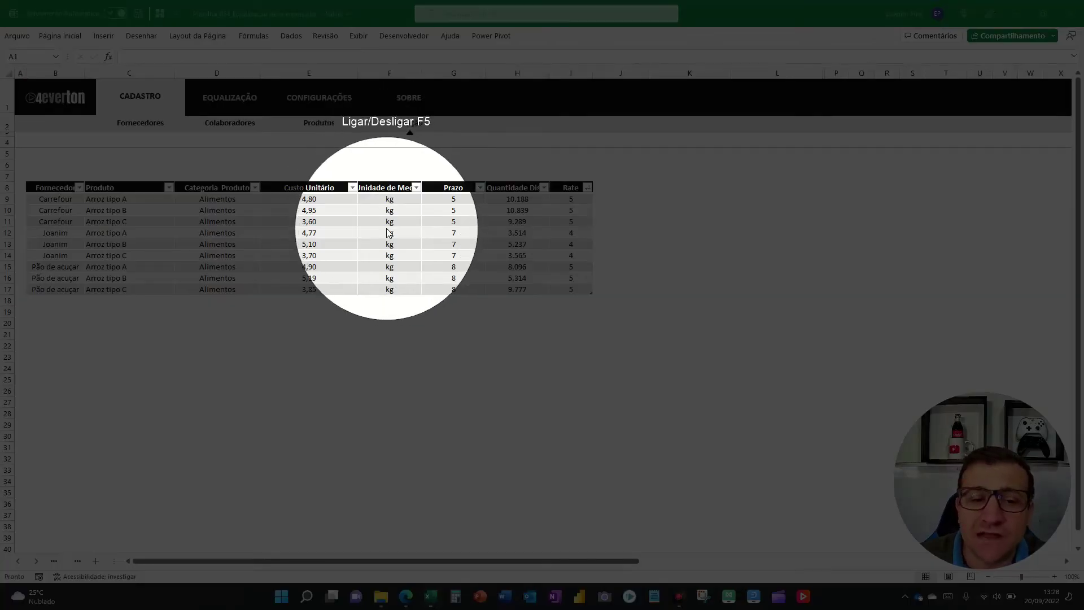
{"action": "key", "text": "F5"}
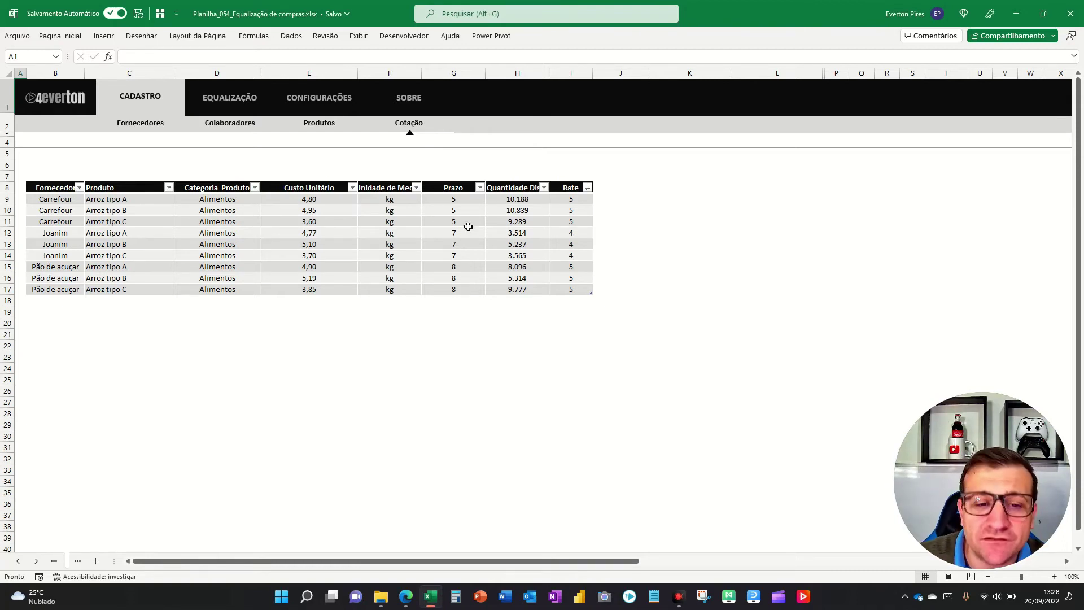
{"action": "key", "text": "F5"}
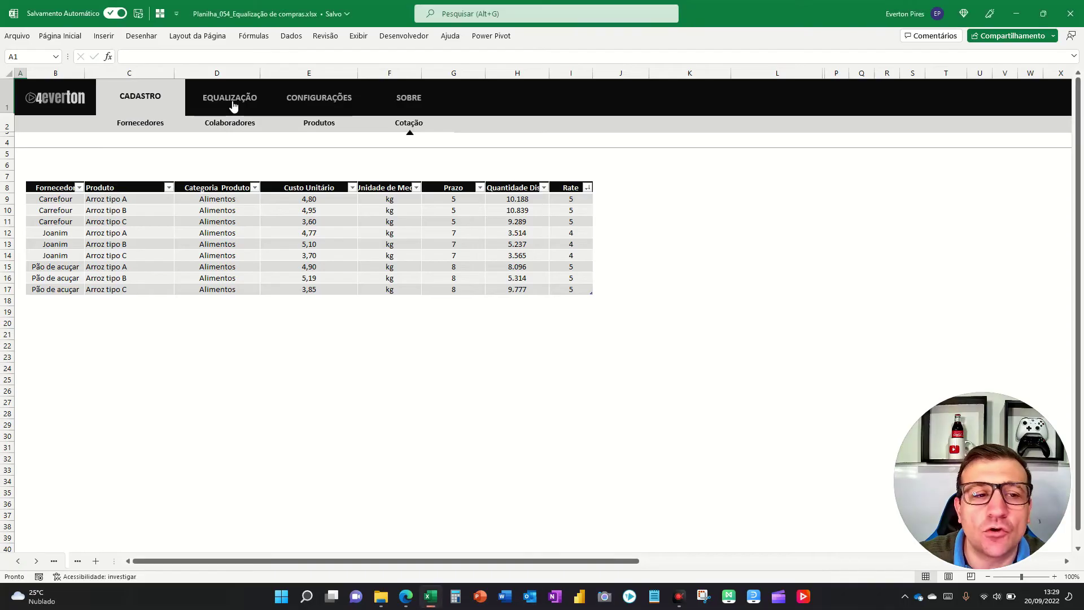
Open the Equalização section and view the product options offered for the first Produto Cotado cell, keeping Arroz tipo A
{"action": "left_click", "coordinate": [229, 99]}
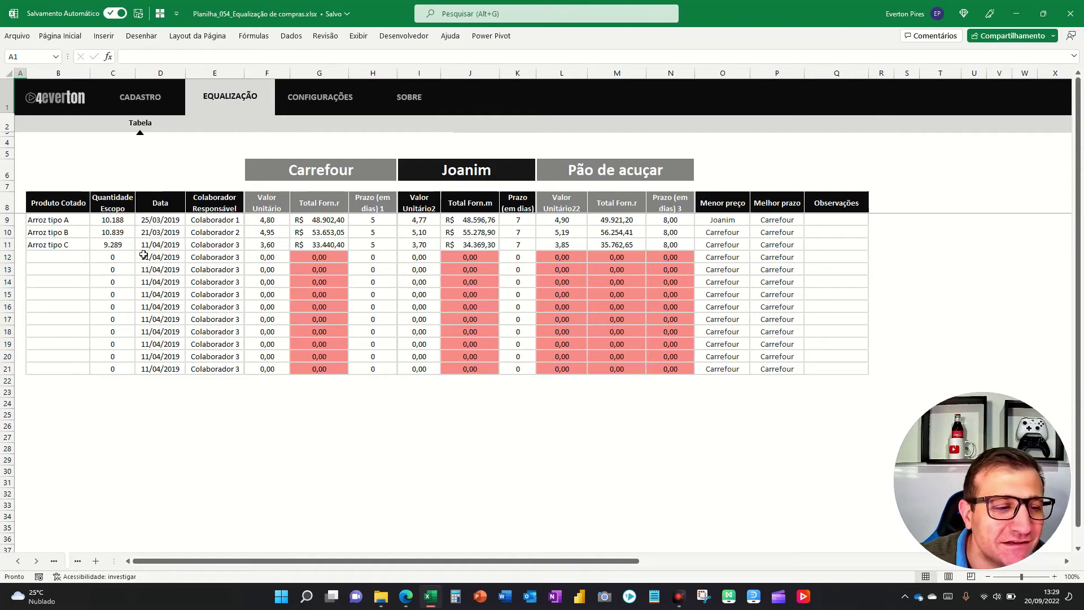
{"action": "key", "text": "F5"}
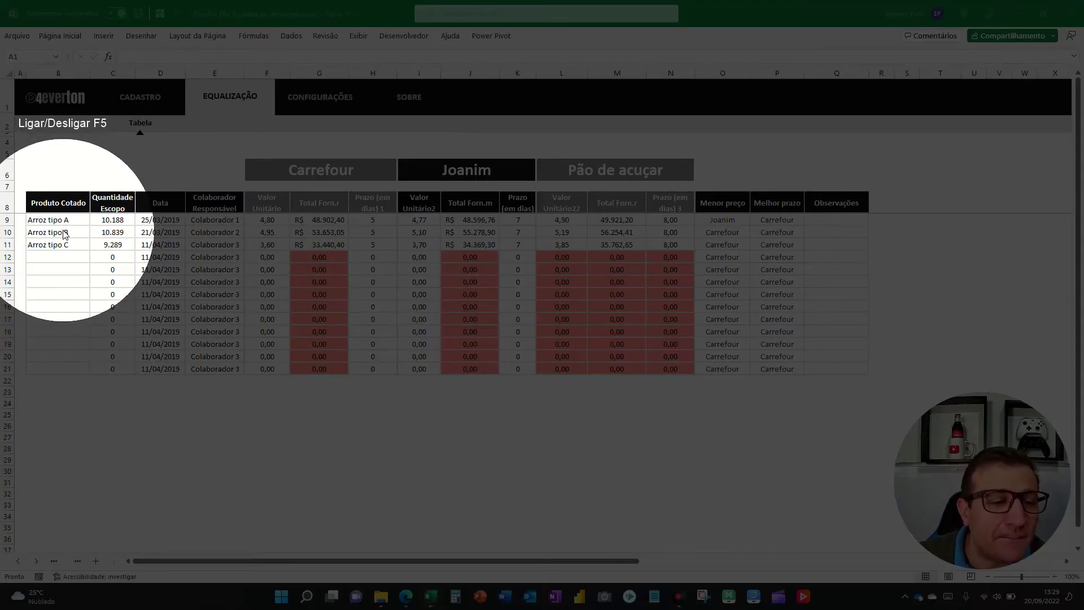
{"action": "key", "text": "F5"}
{"action": "left_click", "coordinate": [72, 222]}
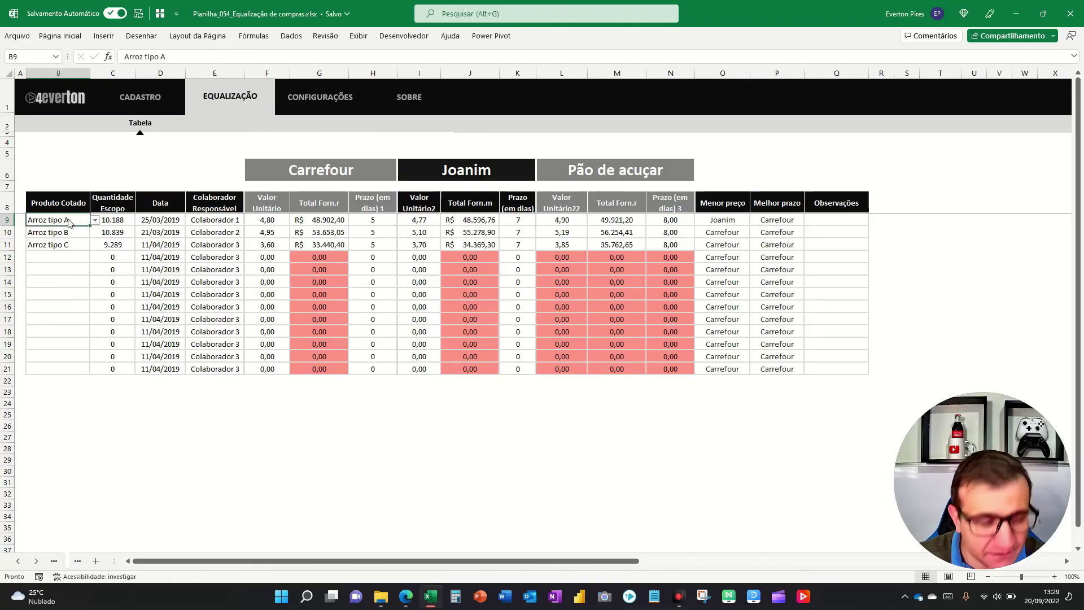
{"action": "key", "text": "alt+Down"}
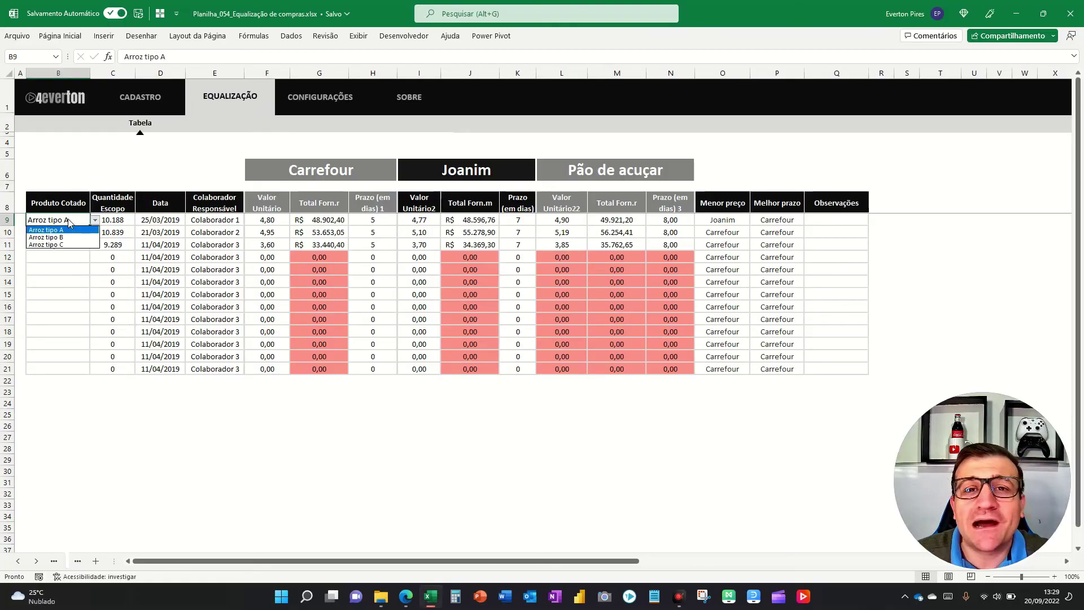
{"action": "key", "text": "Down"}
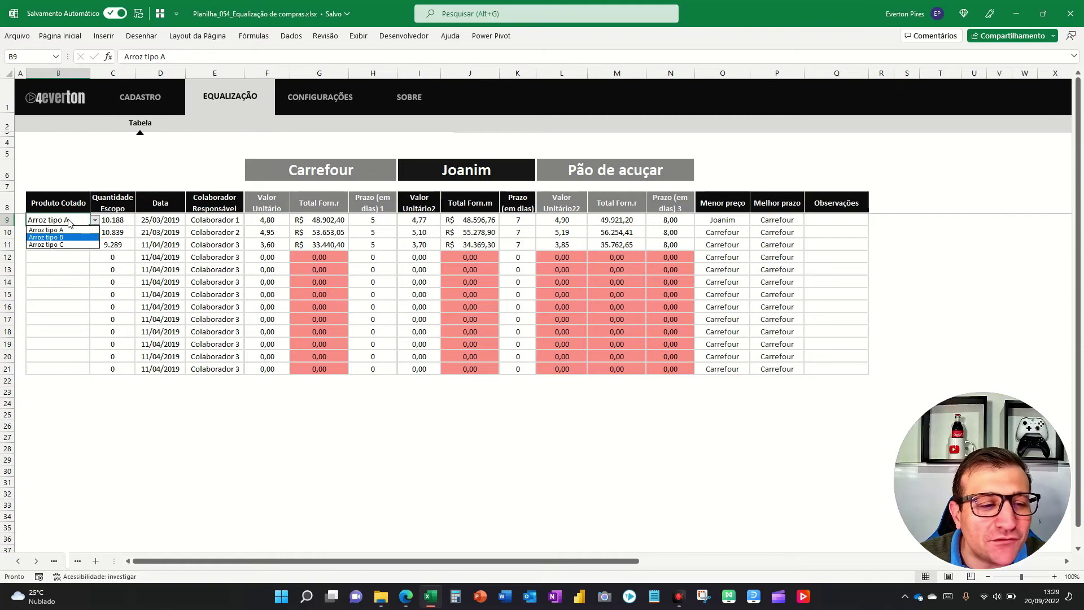
{"action": "key", "text": "Escape"}
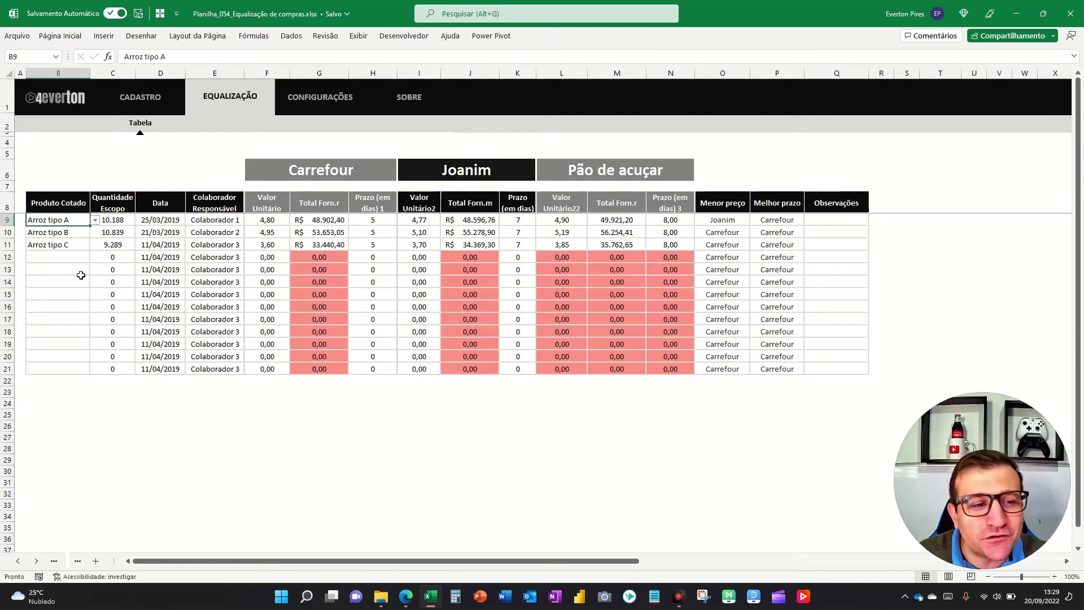
Select the first empty Produto Cotado cell below Arroz tipo C
{"action": "key", "text": "Down"}
{"action": "key", "text": "Down"}
{"action": "key", "text": "Down"}
{"action": "key", "text": "alt"}
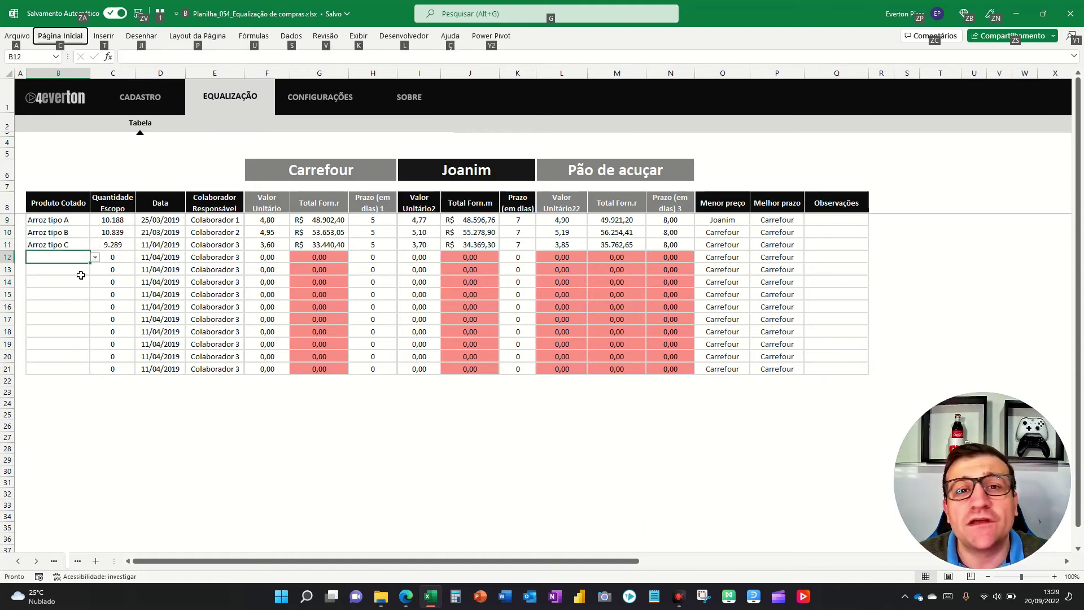
{"action": "key", "text": "c"}
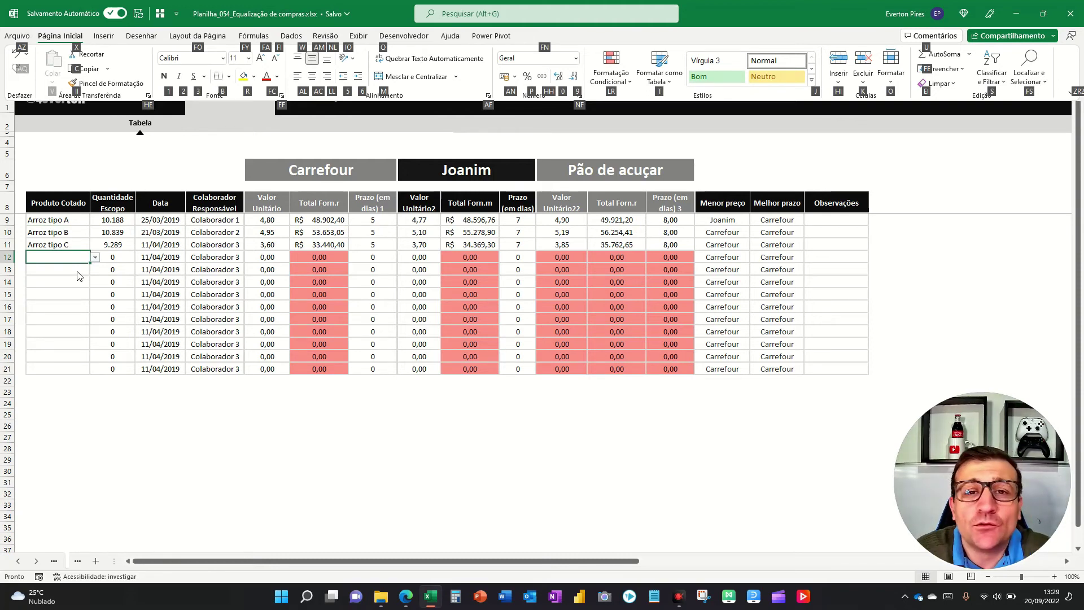
{"action": "key", "text": "Escape"}
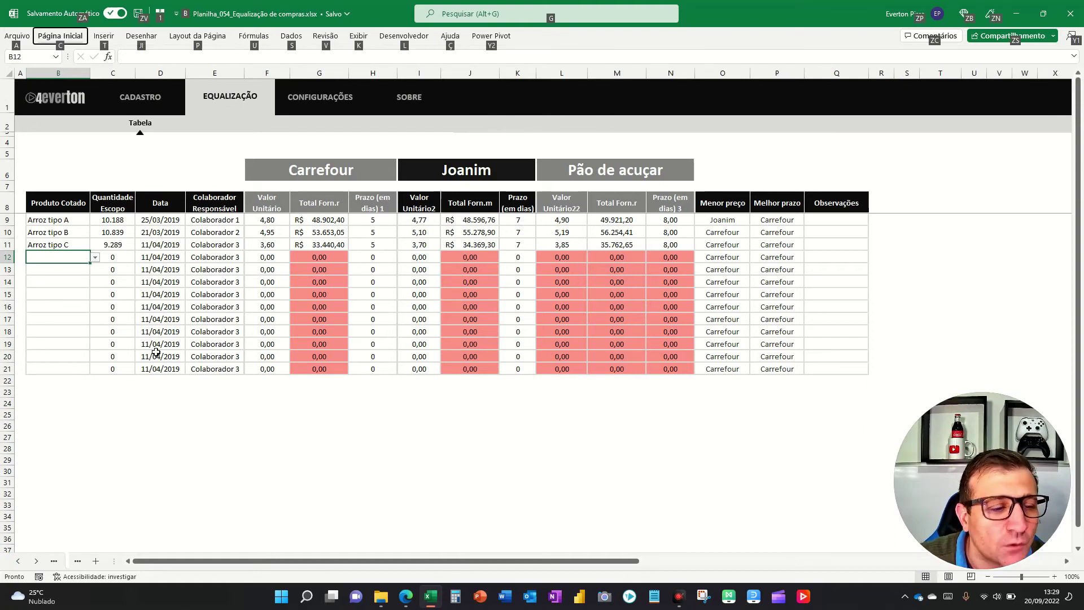
Select the Carrefour supplier heading and look over the price and deadline columns of the three suppliers
{"action": "key", "text": "F5"}
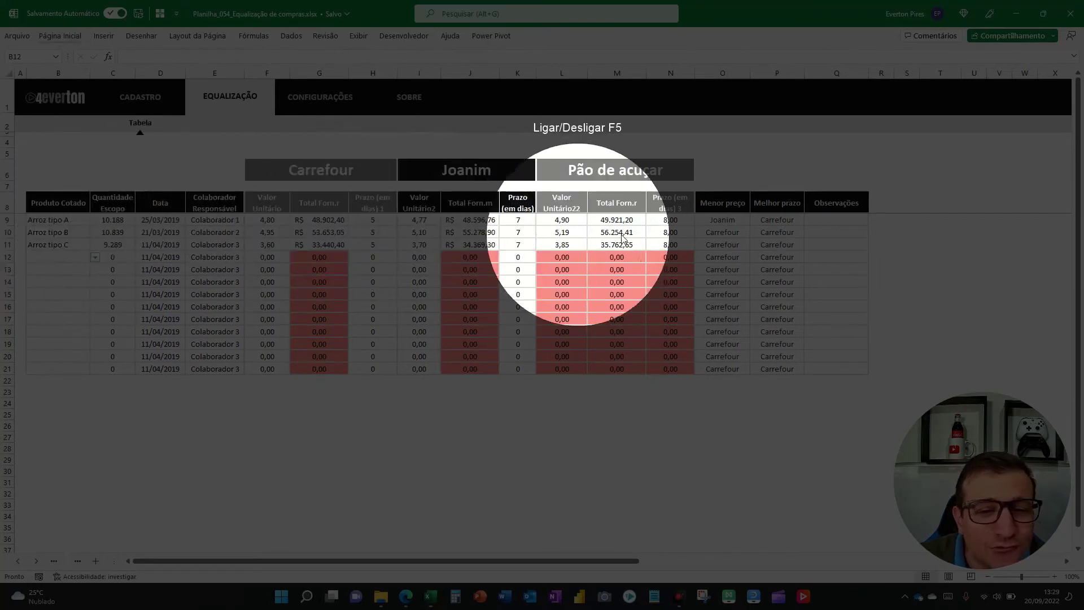
{"action": "key", "text": "F5"}
{"action": "left_click", "coordinate": [316, 170]}
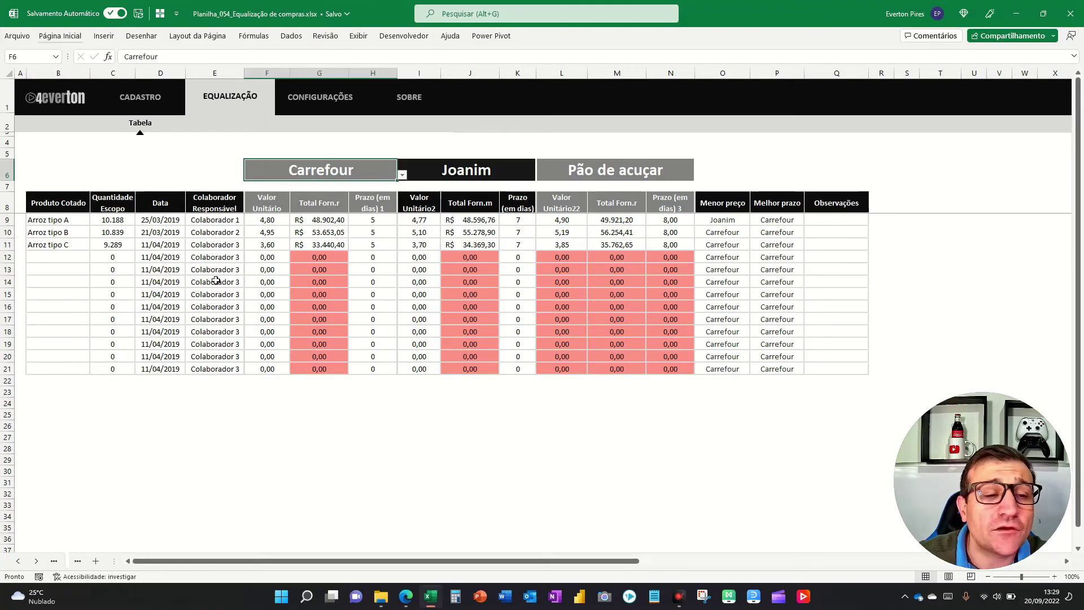
{"action": "key", "text": "F5"}
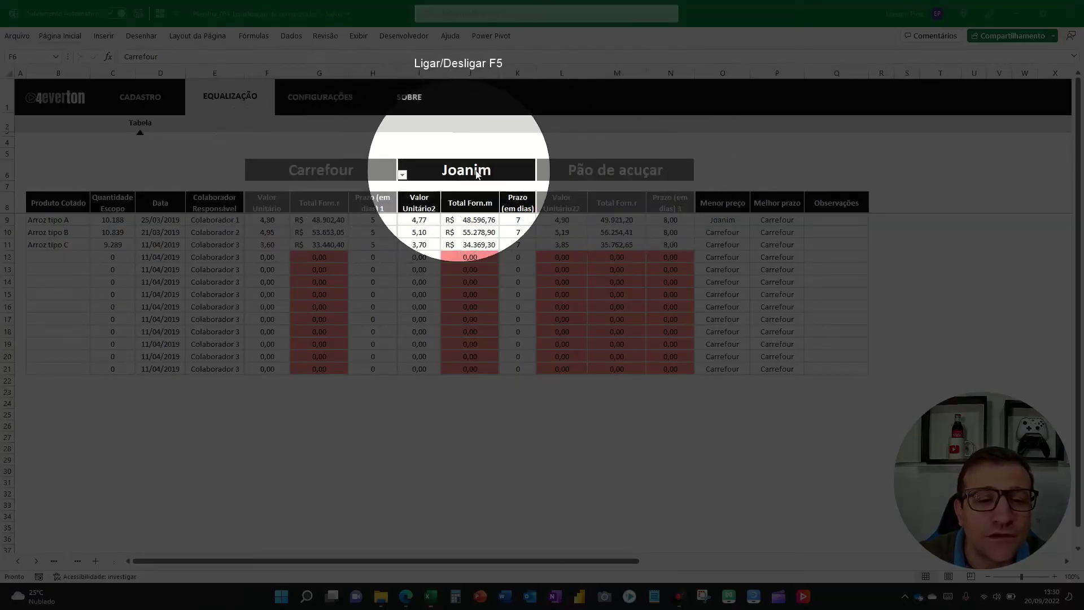
{"action": "key", "text": "F5"}
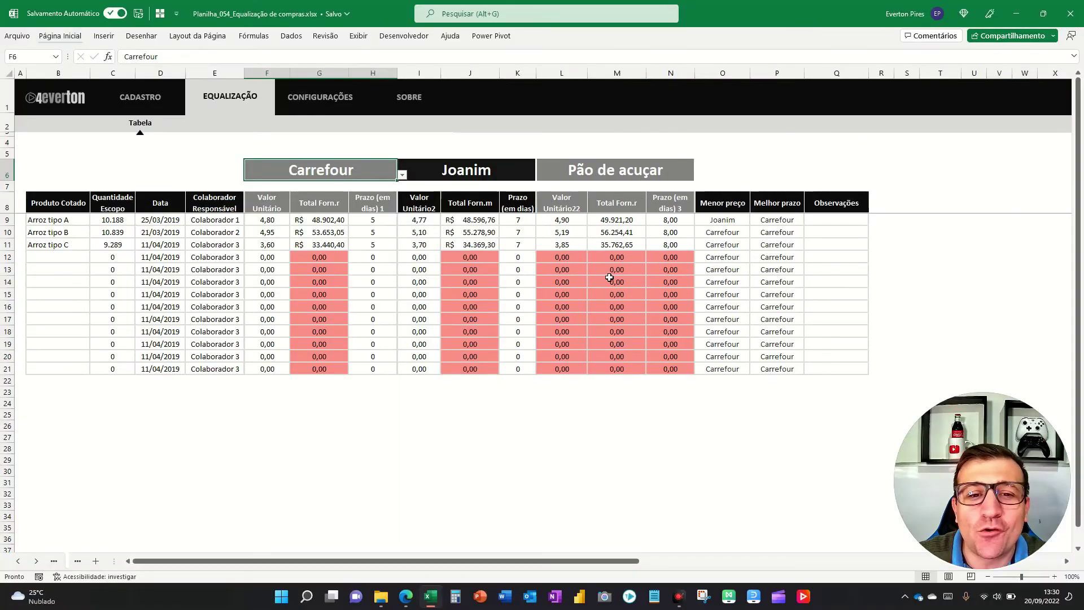
Widen columns F to N of the three supplier blocks equally so their headings fit
{"action": "left_click_drag", "start_coordinate": [284, 76], "coordinate": [669, 79]}
{"action": "left_click_drag", "start_coordinate": [290, 74], "coordinate": [308, 77]}
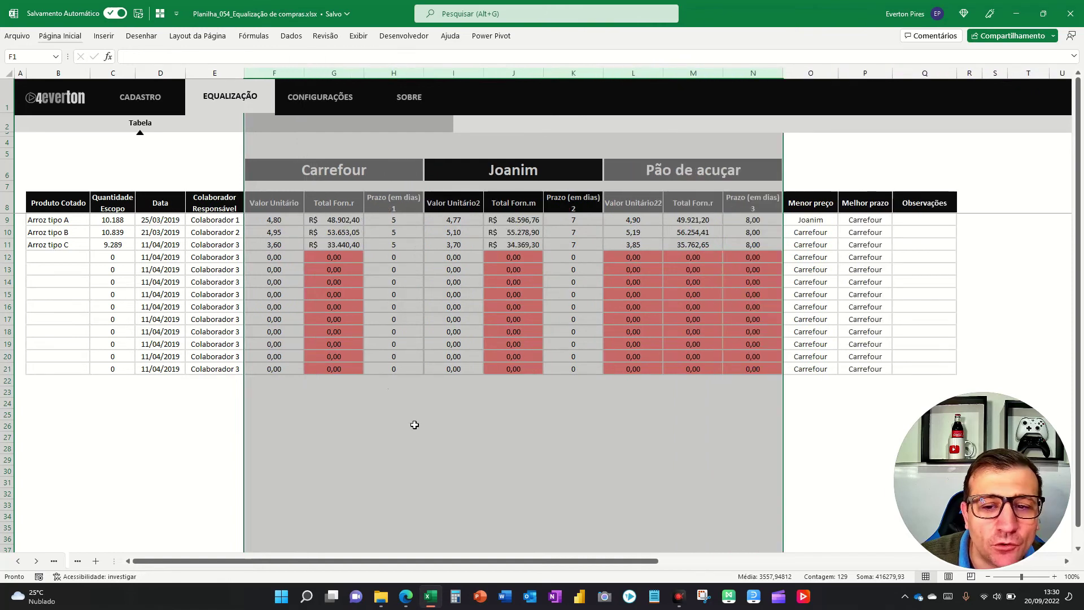
{"action": "left_click", "coordinate": [450, 457]}
Clear the Carrefour, Joanim and Pão de açúcar supplier headings above the equalization table
{"action": "left_click", "coordinate": [385, 179]}
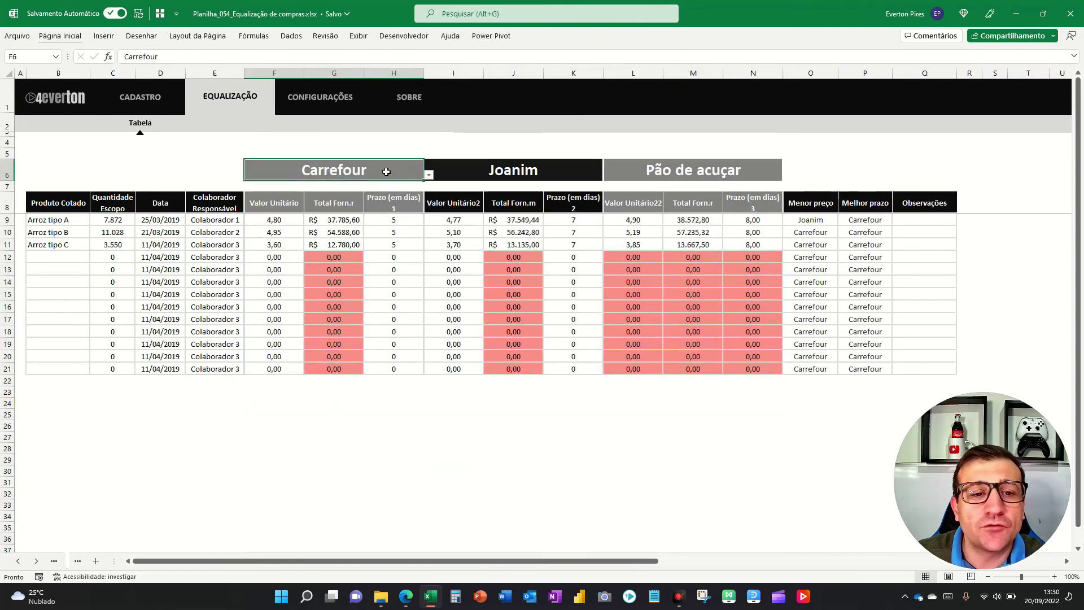
{"action": "left_click_drag", "start_coordinate": [387, 187], "coordinate": [477, 181]}
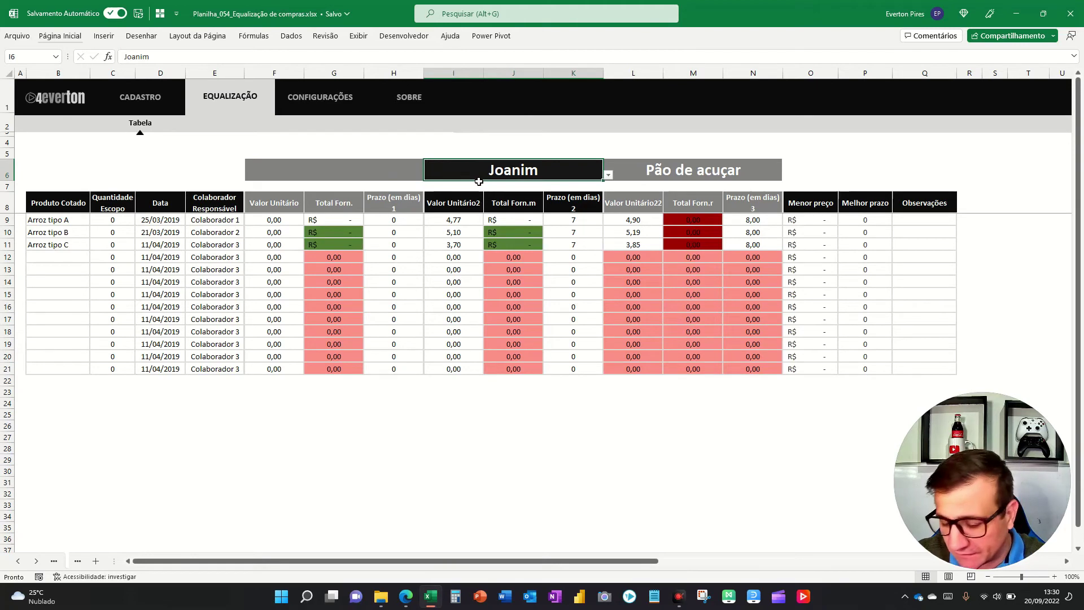
{"action": "key", "text": "Delete"}
{"action": "left_click", "coordinate": [695, 175]}
{"action": "key", "text": "Delete"}
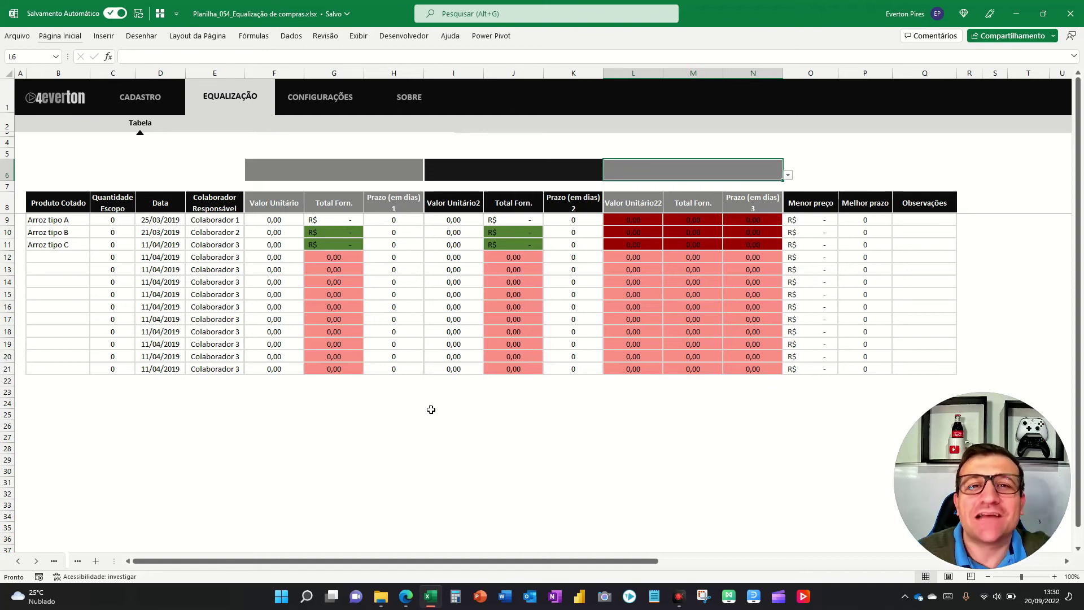
Set the first supplier heading of the equalization table to Joanim from its list of options
{"action": "left_click", "coordinate": [364, 172]}
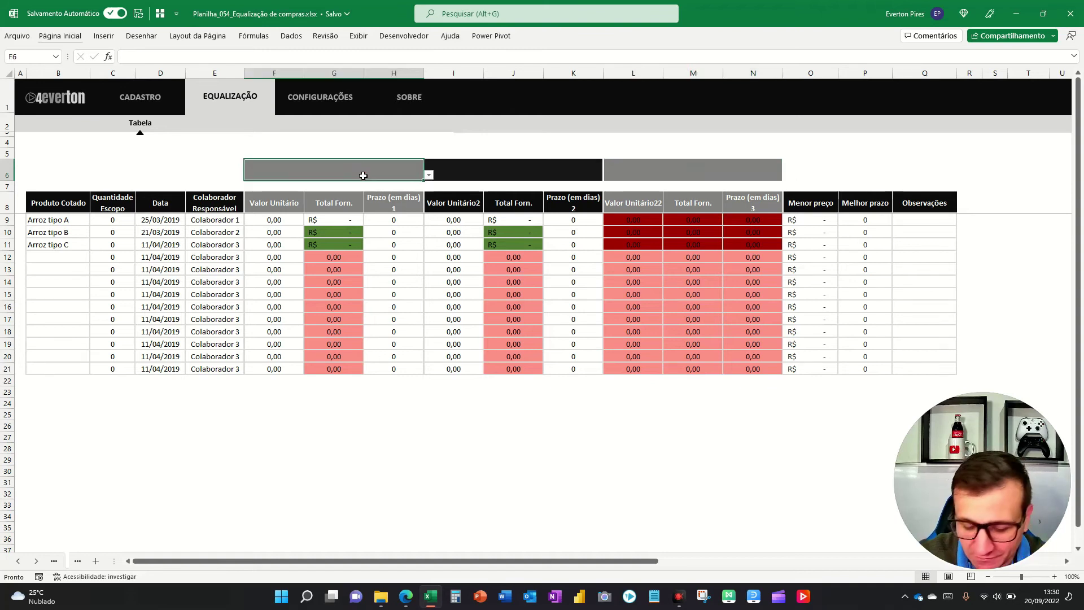
{"action": "key", "text": "alt+Down"}
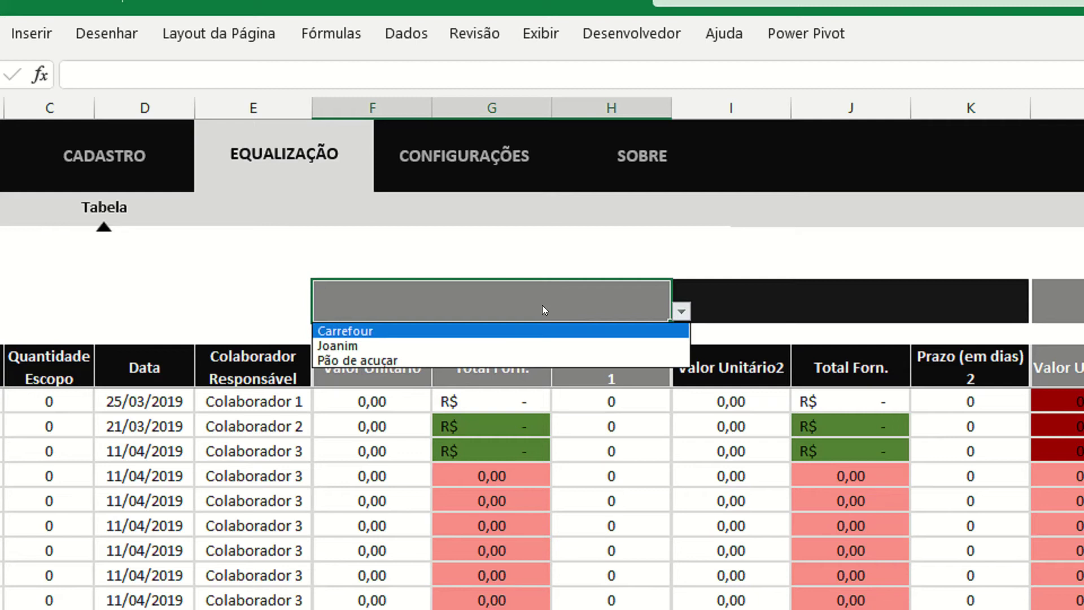
{"action": "key", "text": "Down"}
{"action": "key", "text": "Up"}
{"action": "key", "text": "Down"}
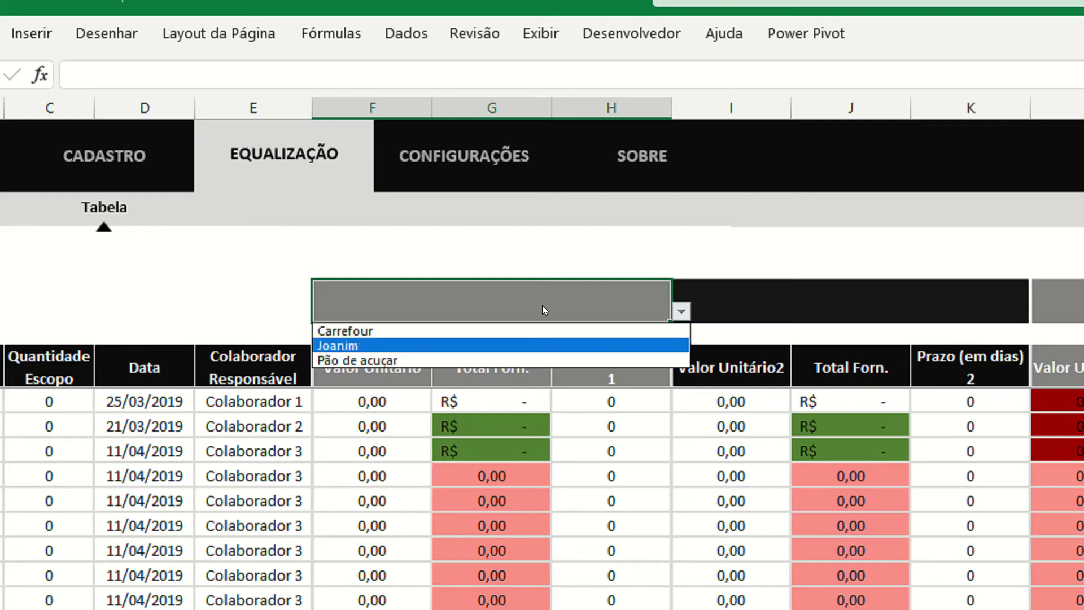
{"action": "key", "text": "Return"}
Set the second supplier heading to Carrefour and the third to Pão de açúcar
{"action": "left_click", "coordinate": [735, 304]}
{"action": "left_click", "coordinate": [813, 314]}
{"action": "left_click", "coordinate": [520, 331]}
{"action": "scroll", "coordinate": [805, 303], "scroll_direction": "right", "scroll_amount": 5}
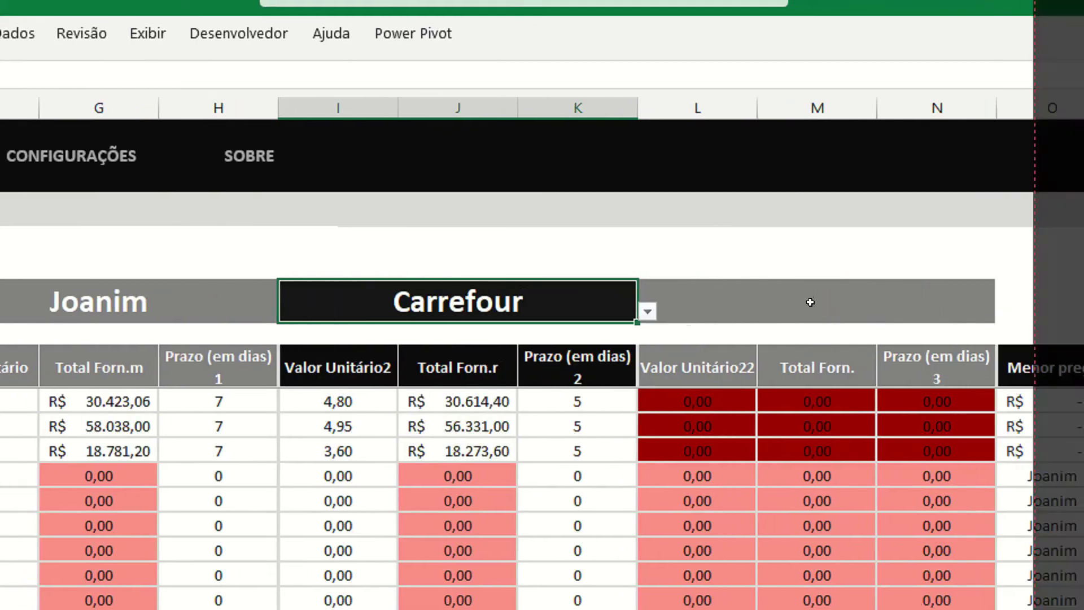
{"action": "left_click", "coordinate": [809, 297]}
{"action": "scroll", "coordinate": [809, 297], "scroll_direction": "right", "scroll_amount": 2}
{"action": "left_click", "coordinate": [817, 311]}
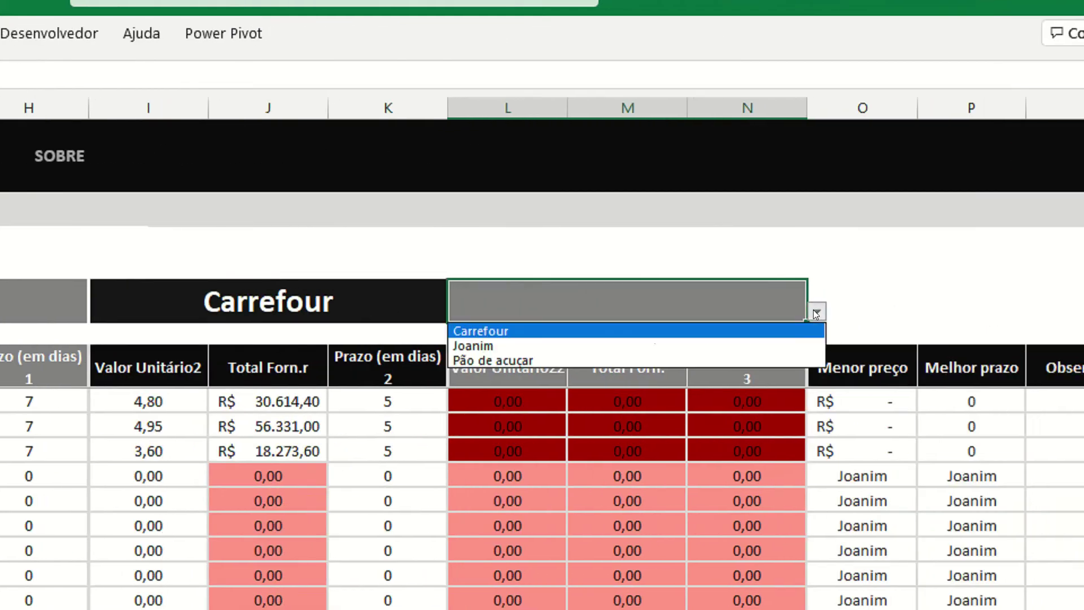
{"action": "left_click", "coordinate": [518, 360]}
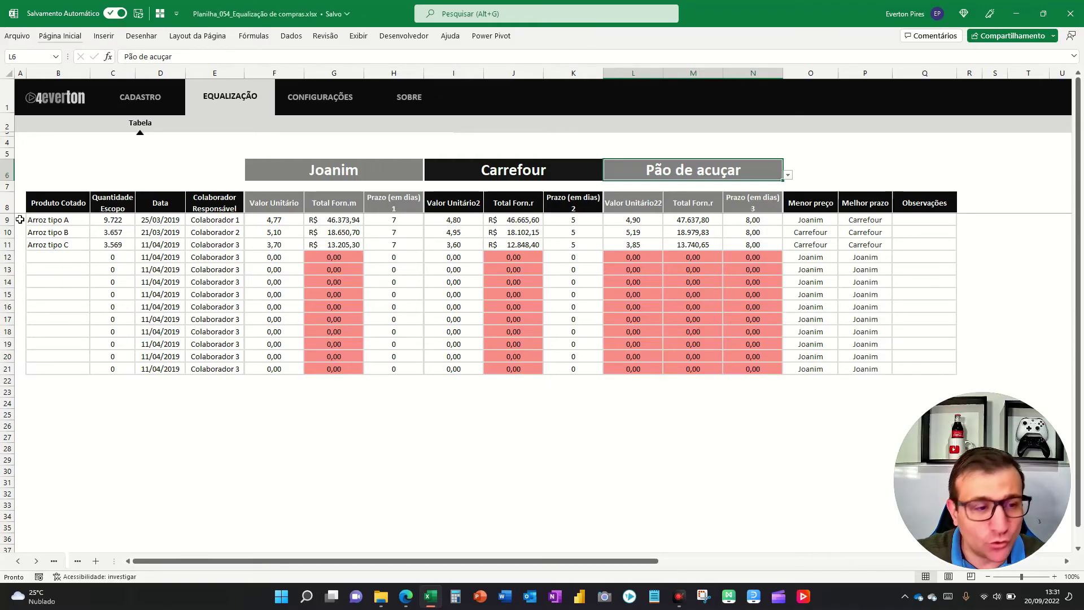
{"action": "key", "text": "F5"}
{"action": "key", "text": "F5"}
{"action": "key", "text": "F5"}
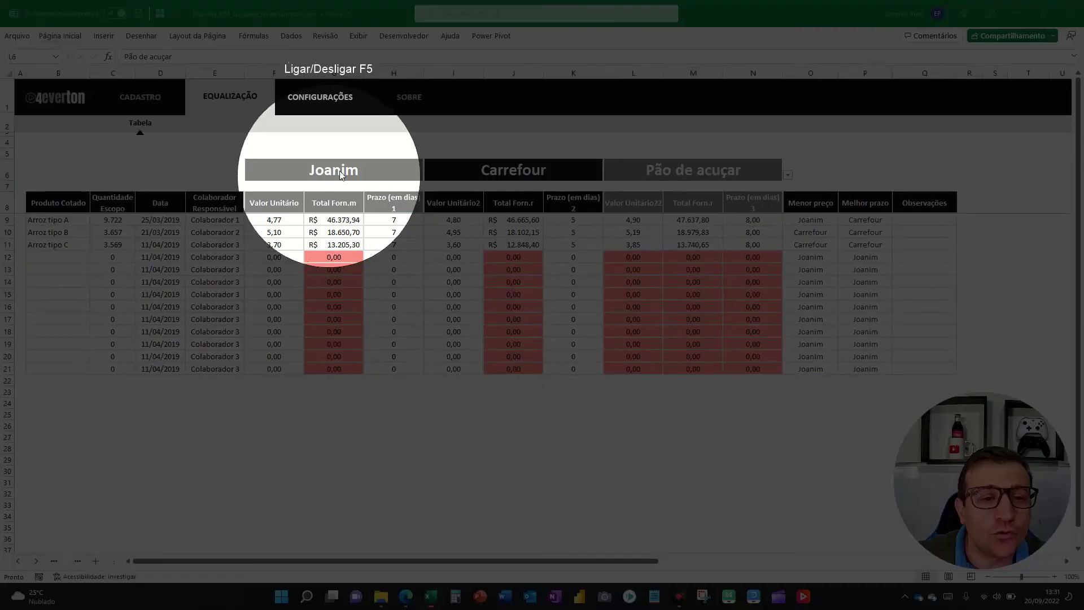
Compare the three suppliers' prices and delivery terms for Arroz tipo A, B and C, including the lowest-price and best-term columns
{"action": "key", "text": "F5"}
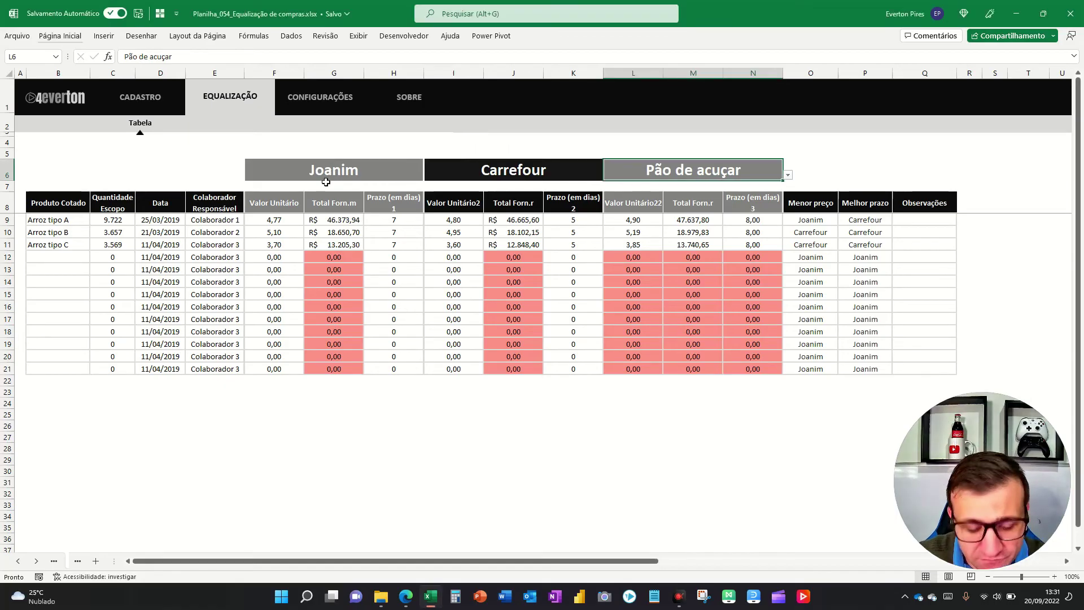
{"action": "key", "text": "F5"}
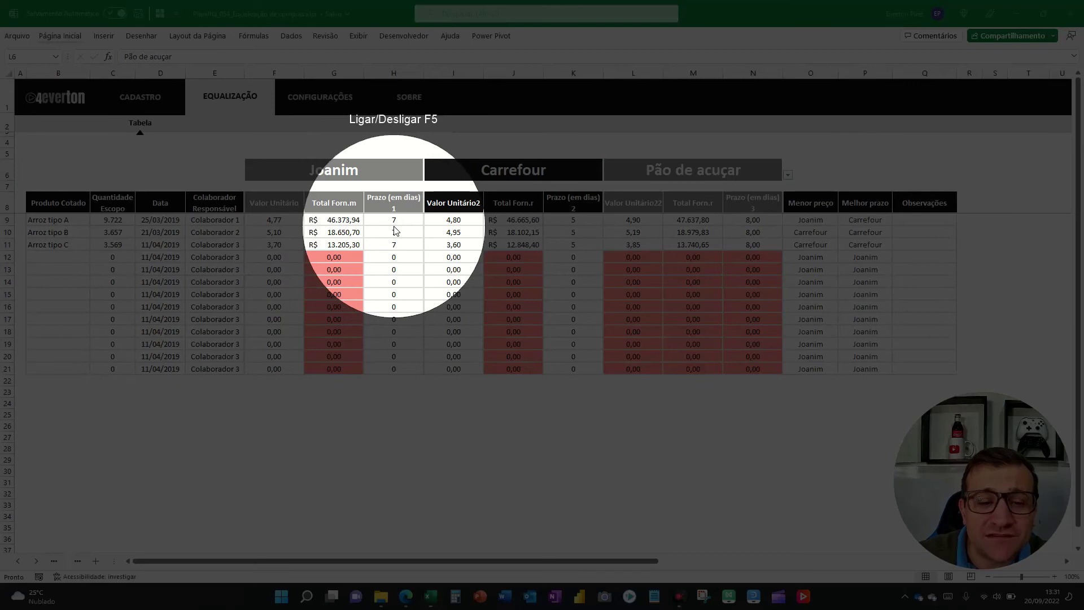
{"action": "key", "text": "F5"}
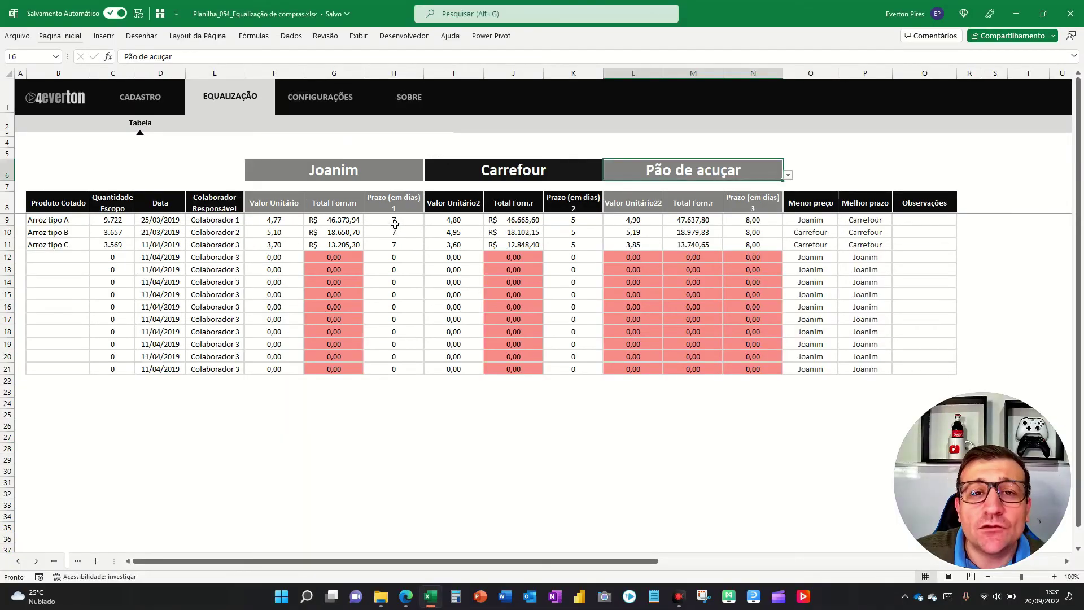
{"action": "key", "text": "F5"}
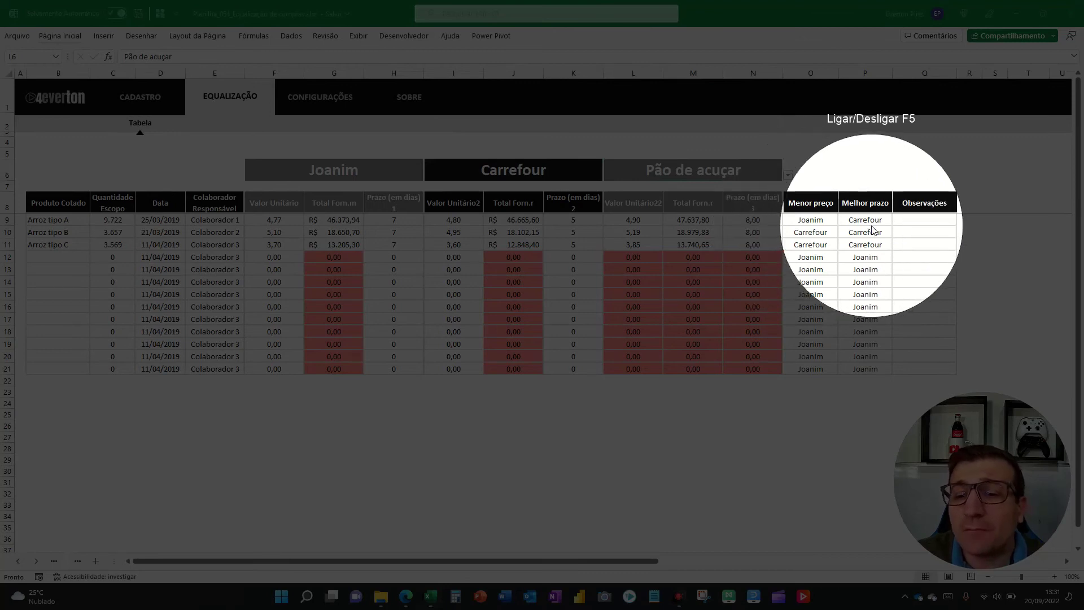
{"action": "key", "text": "F5"}
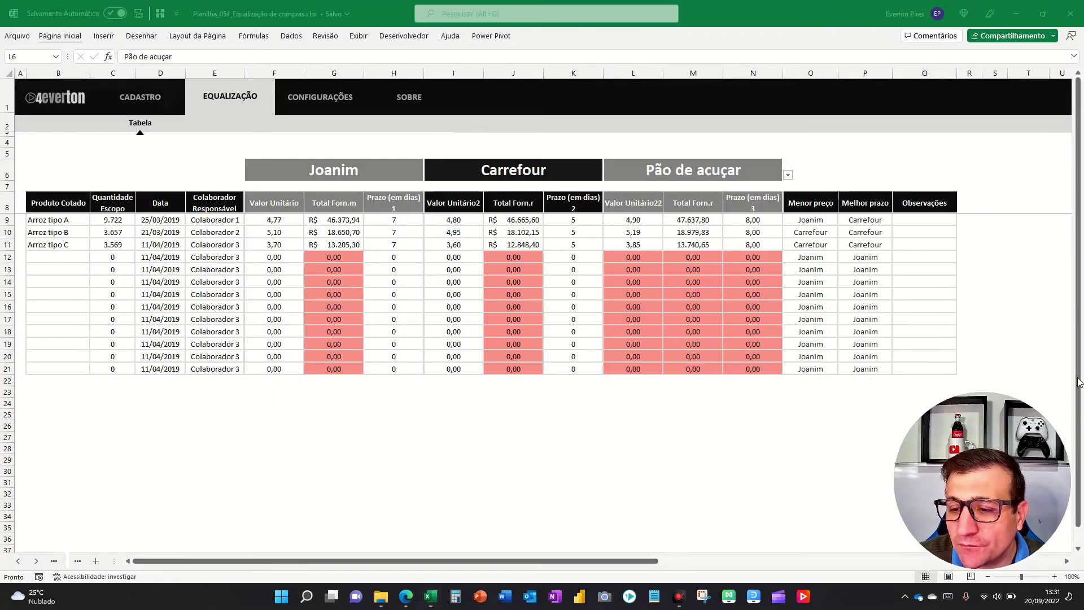
{"action": "mouse_move", "coordinate": [17, 210]}
{"action": "left_mouse_down"}
{"action": "mouse_move", "coordinate": [208, 231]}
{"action": "mouse_move", "coordinate": [977, 240]}
{"action": "left_mouse_up"}
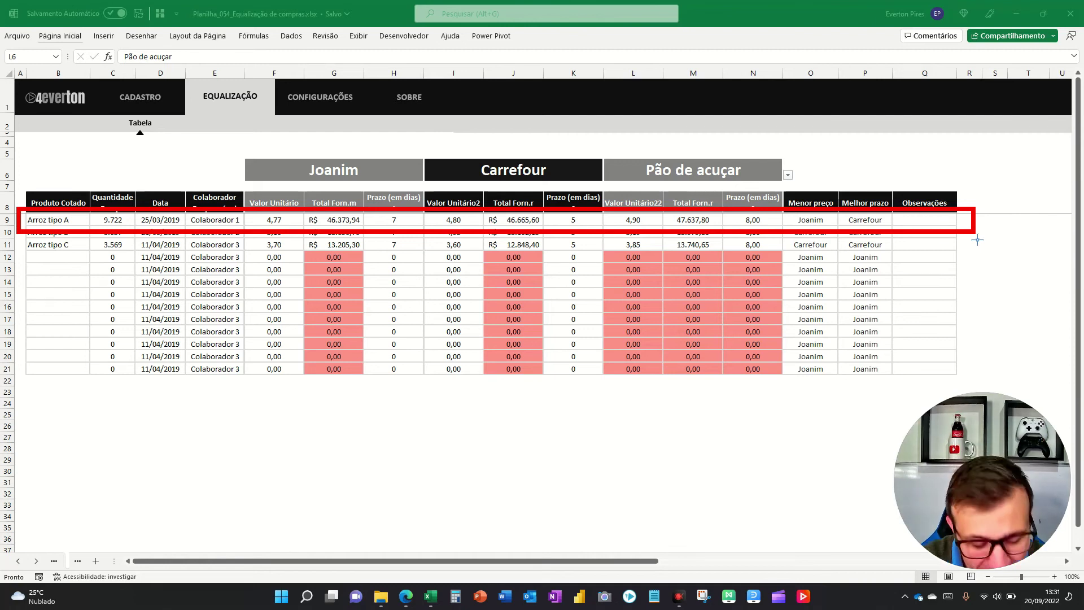
{"action": "mouse_move", "coordinate": [27, 226]}
{"action": "left_mouse_down"}
{"action": "mouse_move", "coordinate": [204, 265]}
{"action": "mouse_move", "coordinate": [600, 249]}
{"action": "mouse_move", "coordinate": [971, 252]}
{"action": "left_mouse_up"}
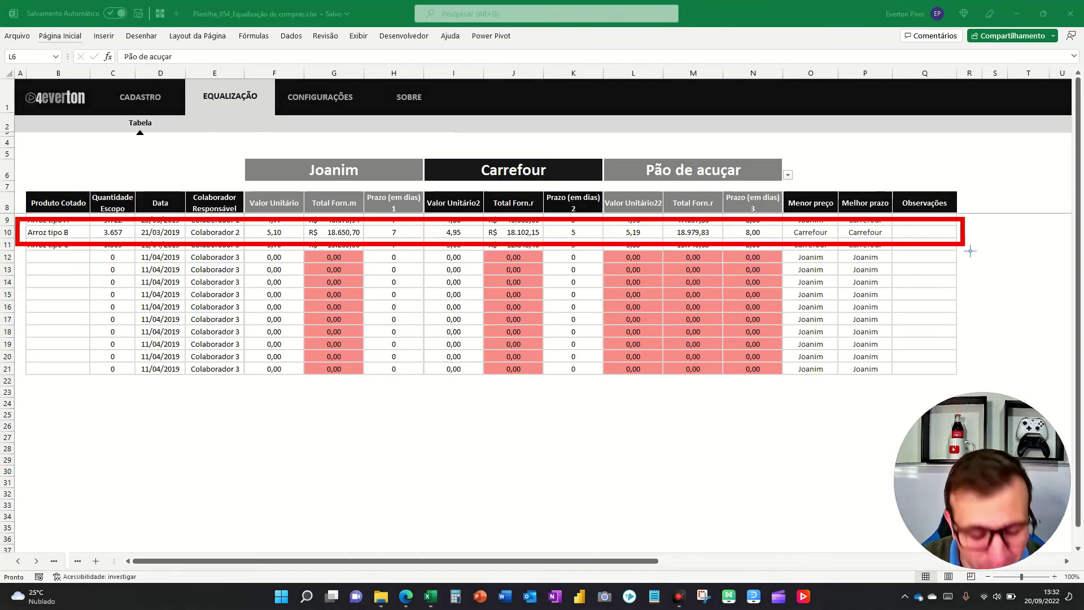
{"action": "left_click", "coordinate": [970, 250]}
{"action": "mouse_move", "coordinate": [21, 237]}
{"action": "left_mouse_down"}
{"action": "mouse_move", "coordinate": [368, 261]}
{"action": "mouse_move", "coordinate": [991, 256]}
{"action": "left_mouse_up"}
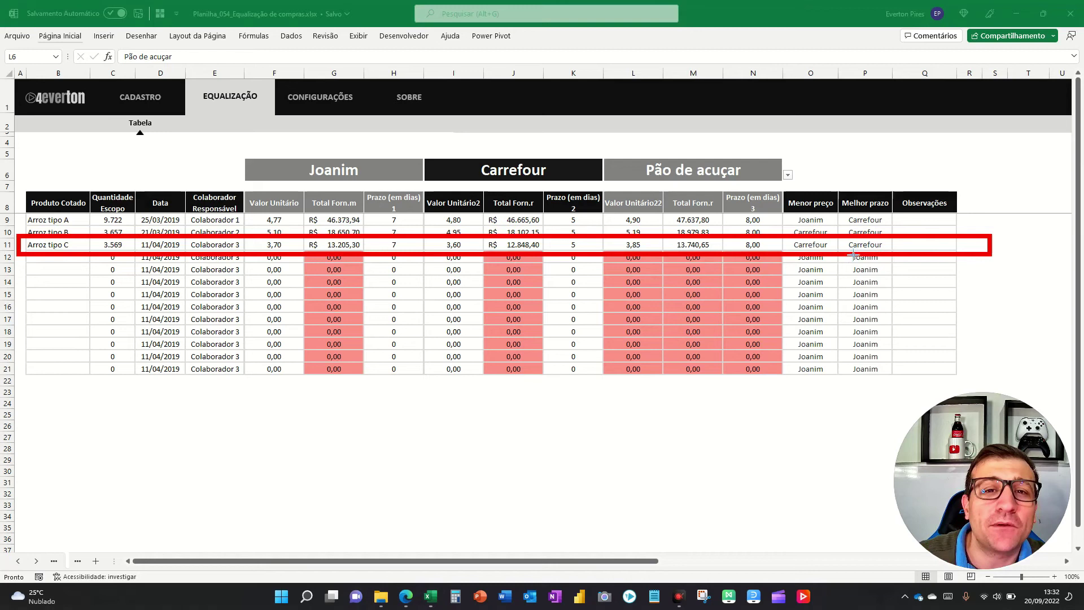
{"action": "key", "text": "Escape"}
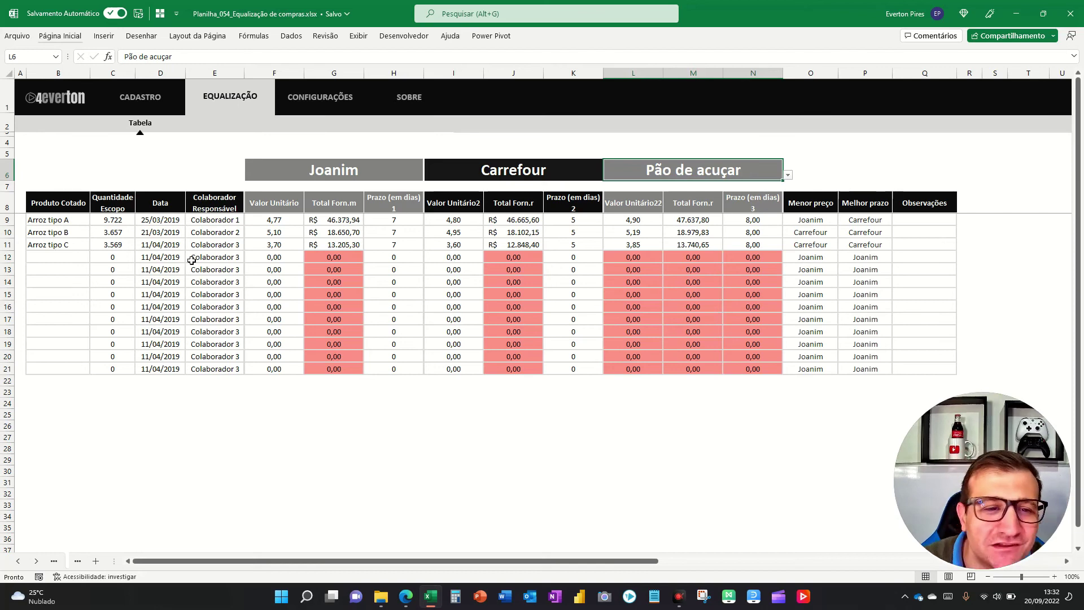
Open the Listas page of the Configurações section and review its product type, unit of measure, product group and rate lists
{"action": "left_click", "coordinate": [339, 97]}
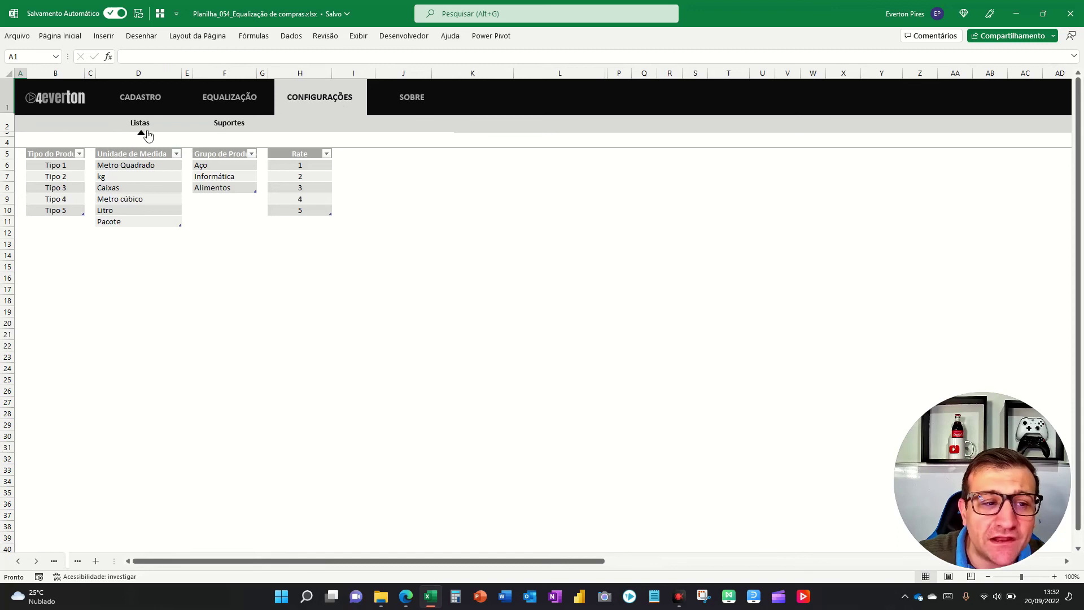
{"action": "key", "text": "F5"}
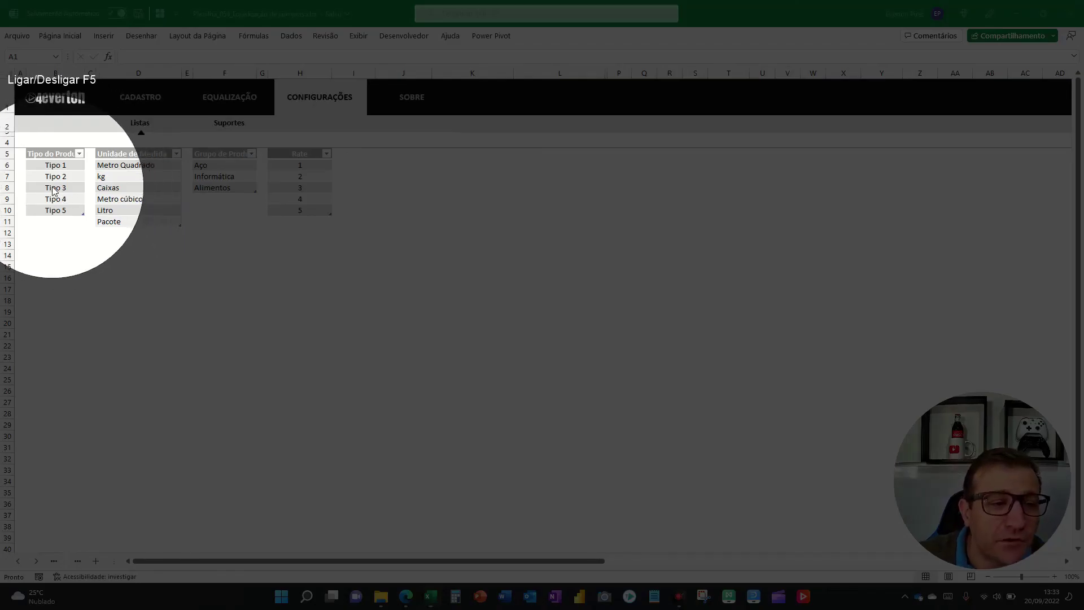
{"action": "key", "text": "F5"}
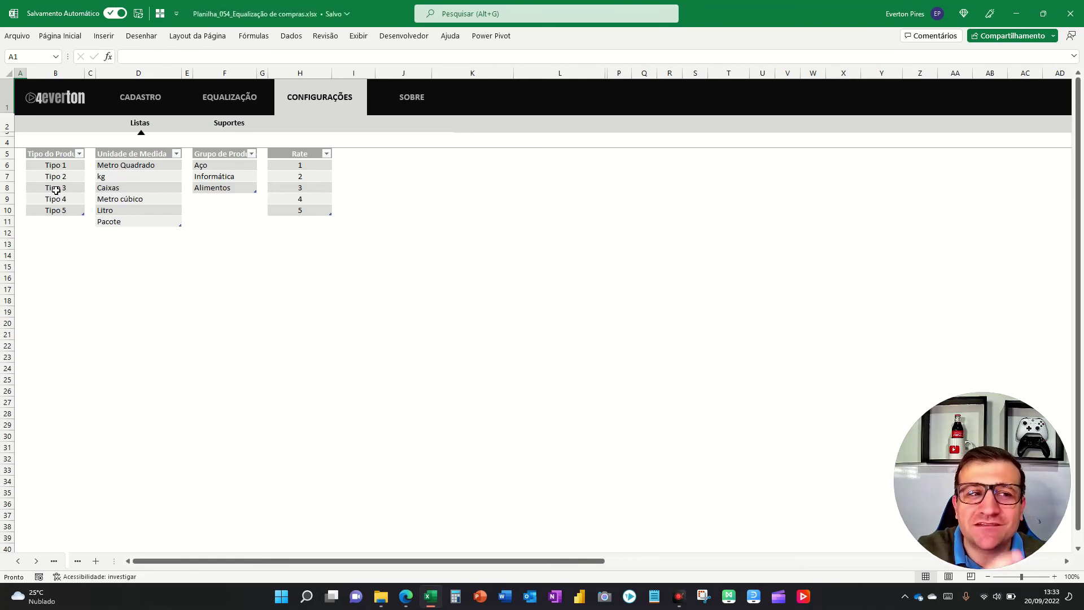
{"action": "left_click", "coordinate": [55, 190]}
{"action": "key", "text": "F5"}
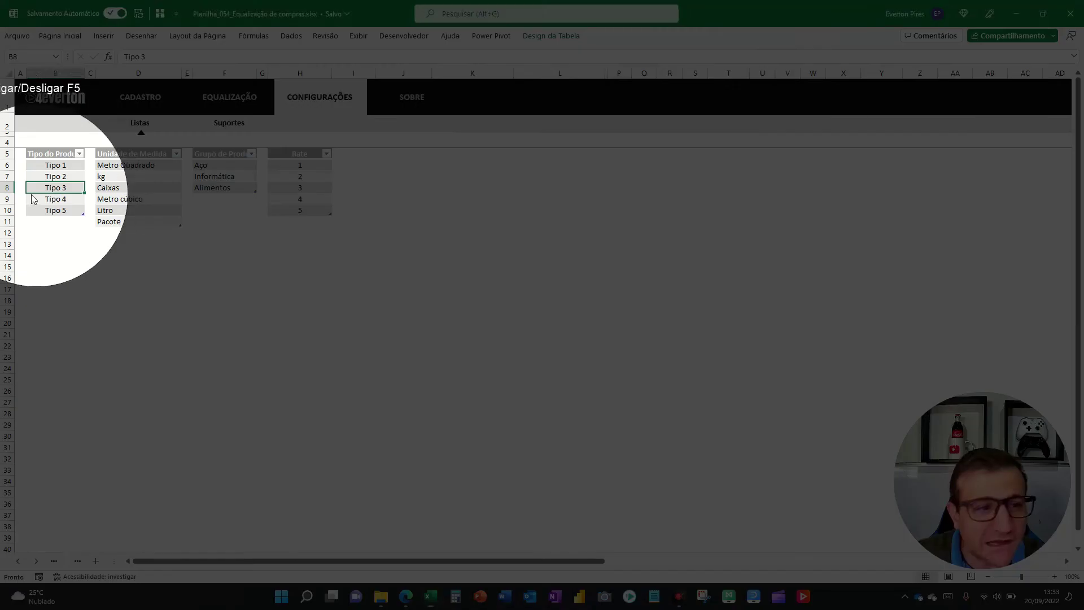
{"action": "key", "text": "F5"}
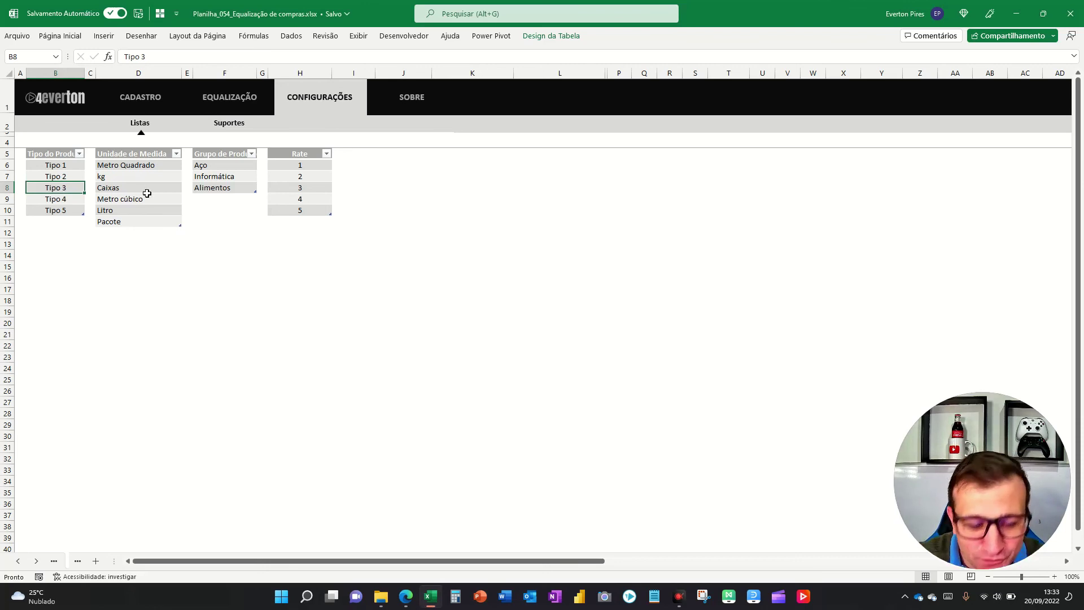
{"action": "key", "text": "F5"}
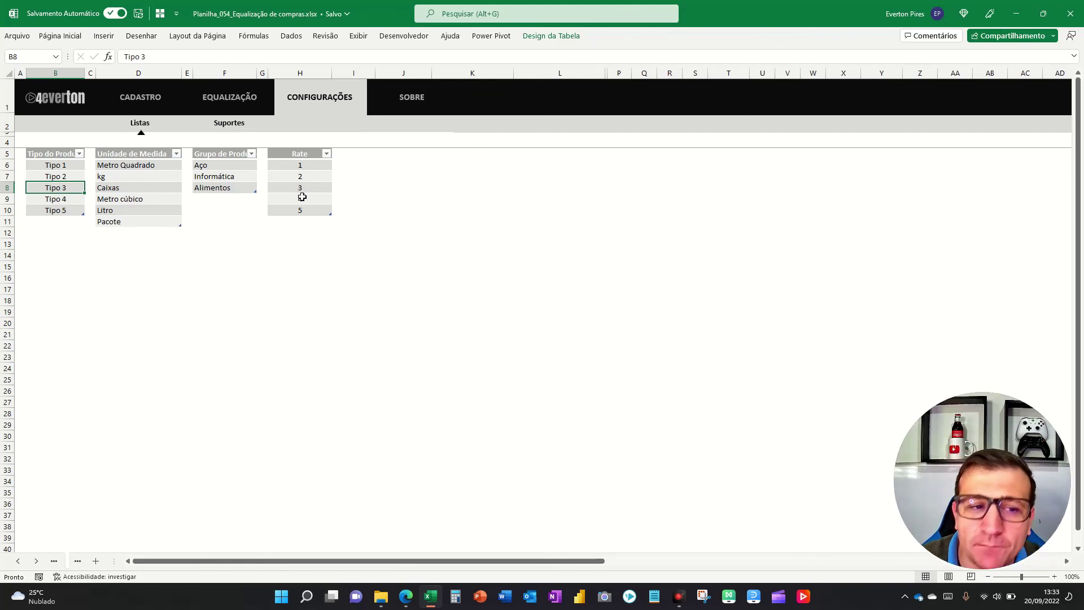
View the Suportes page of the Configurações section, and return to the Equalização table
{"action": "left_click", "coordinate": [232, 126]}
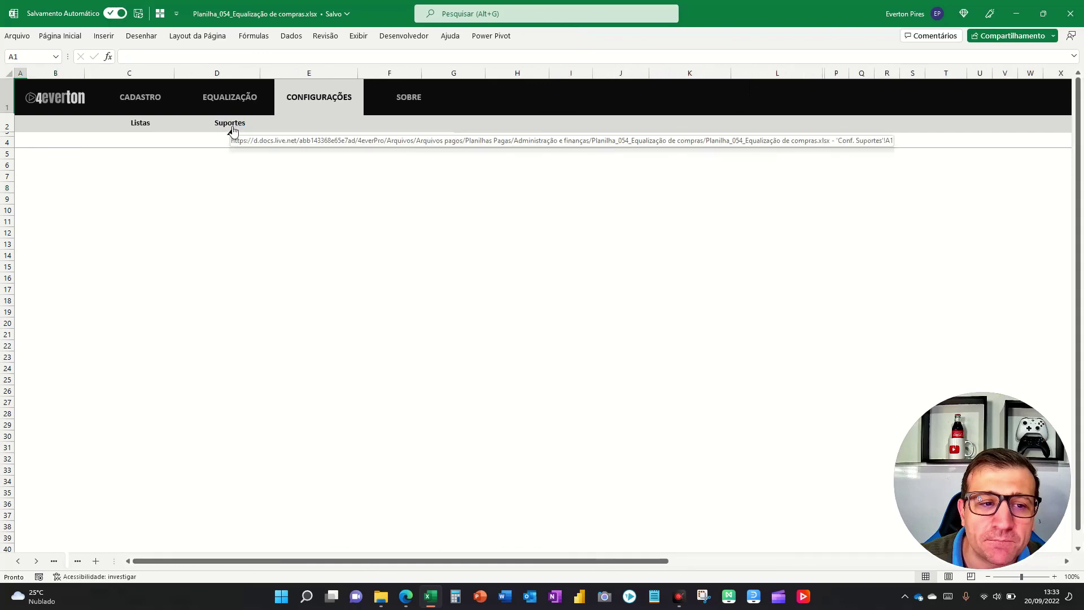
{"action": "key", "text": "F5"}
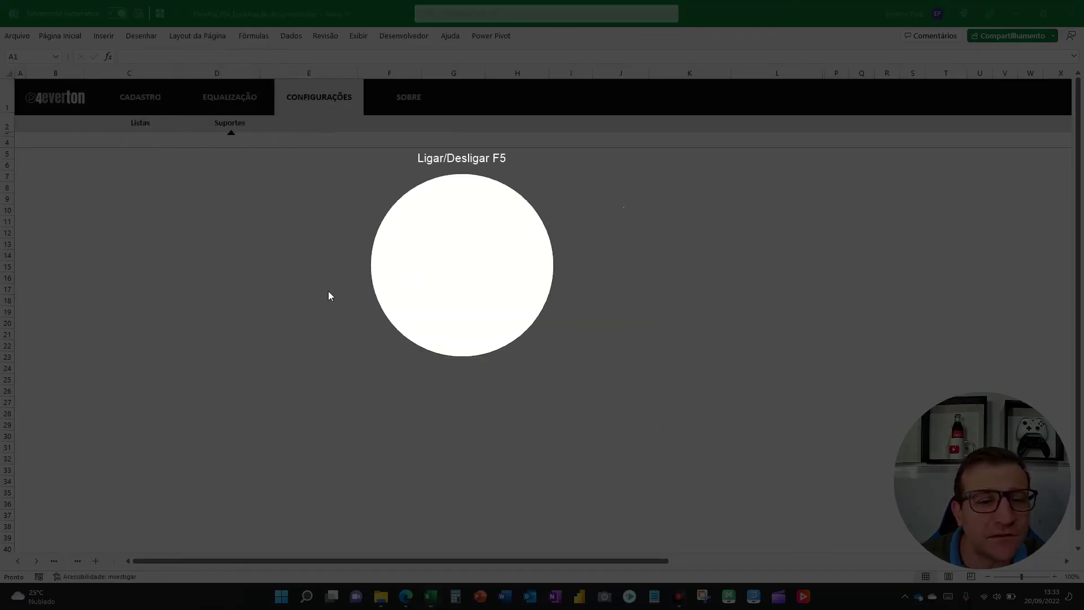
{"action": "key", "text": "F5"}
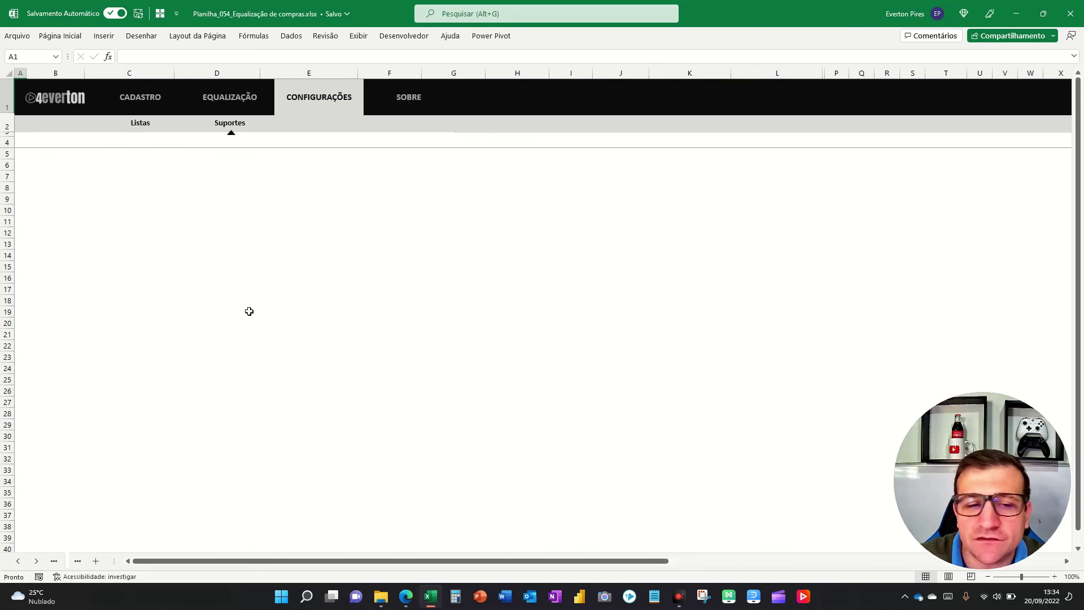
{"action": "key", "text": "F5"}
{"action": "key", "text": "F5"}
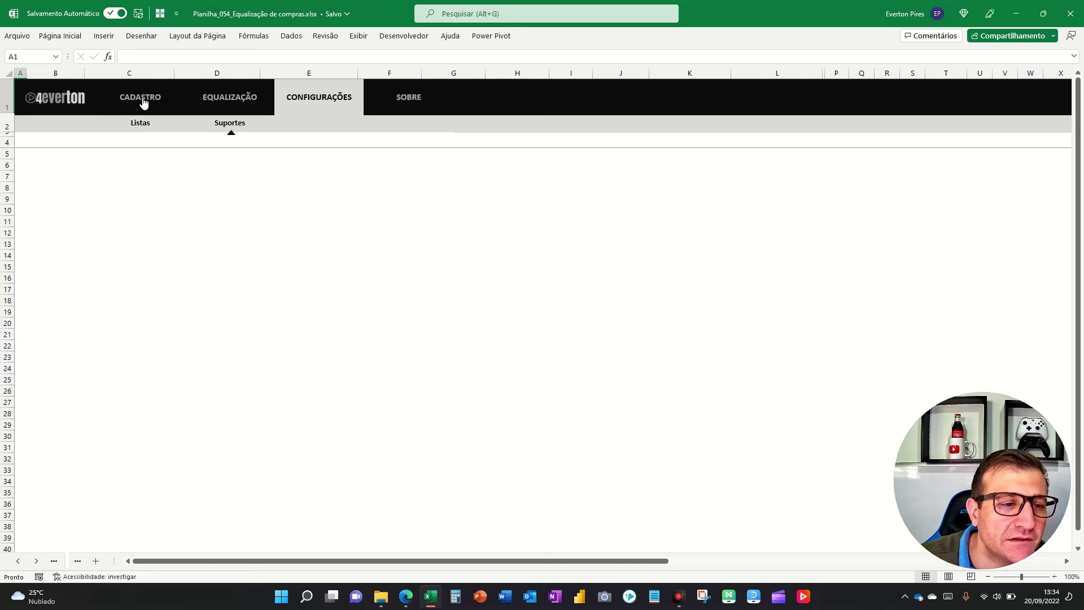
{"action": "left_click", "coordinate": [230, 97]}
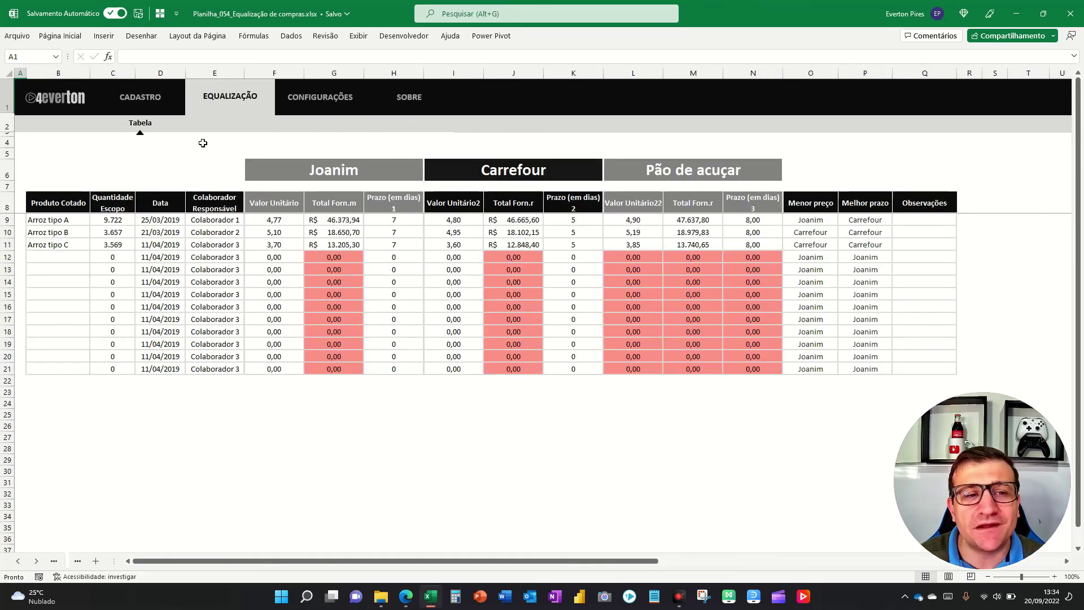